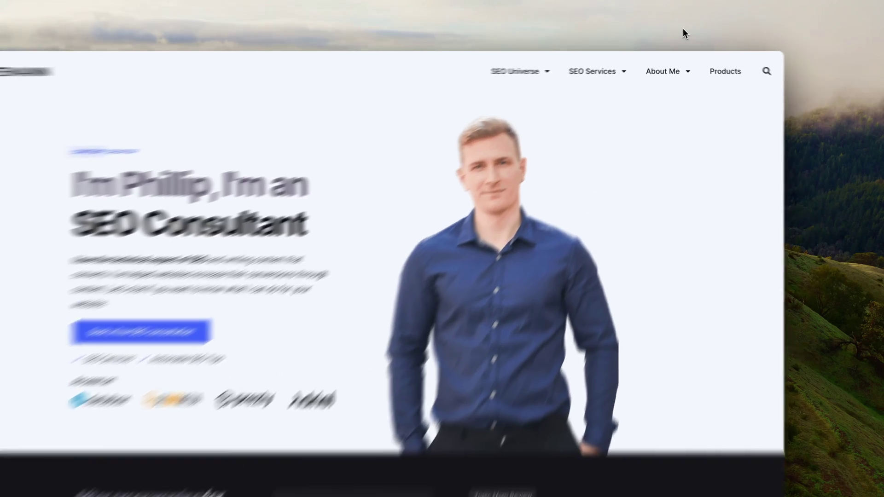
Preview the Detailed SEO Overview popup, then scroll the extension's free Chrome and Firefox landing page
click(680, 35)
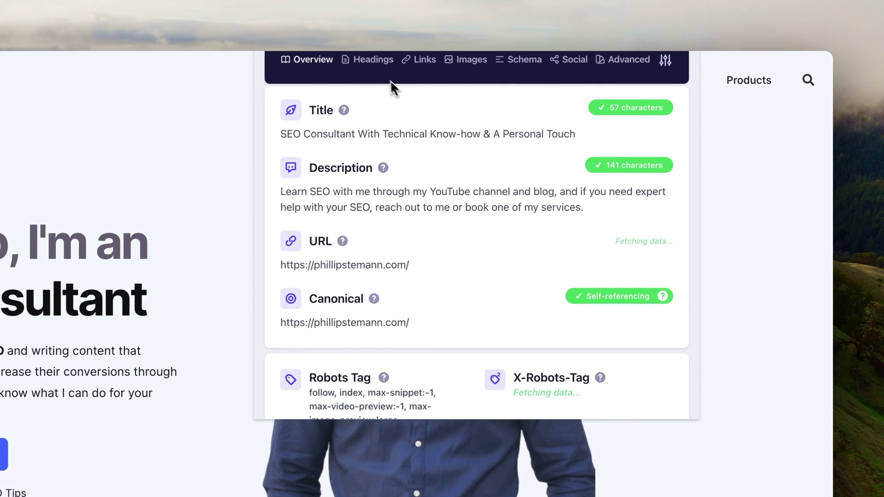
scroll(390, 138, down, 6)
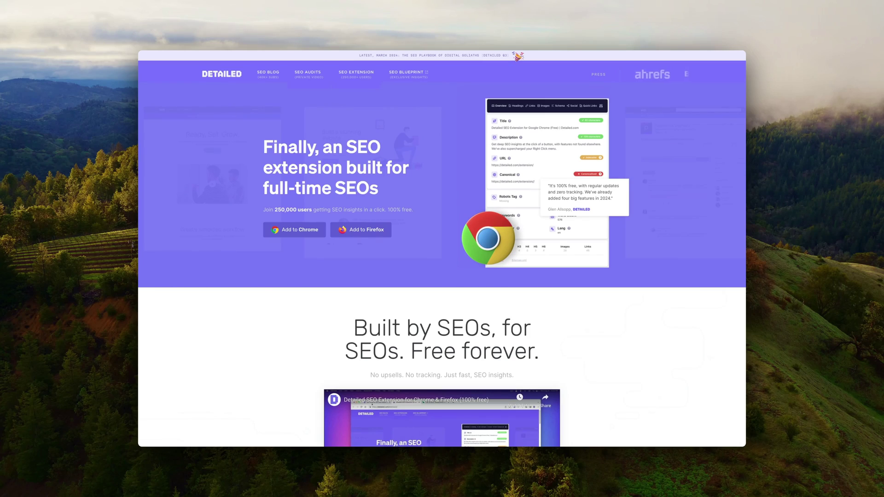
scroll(442, 248, down, 6)
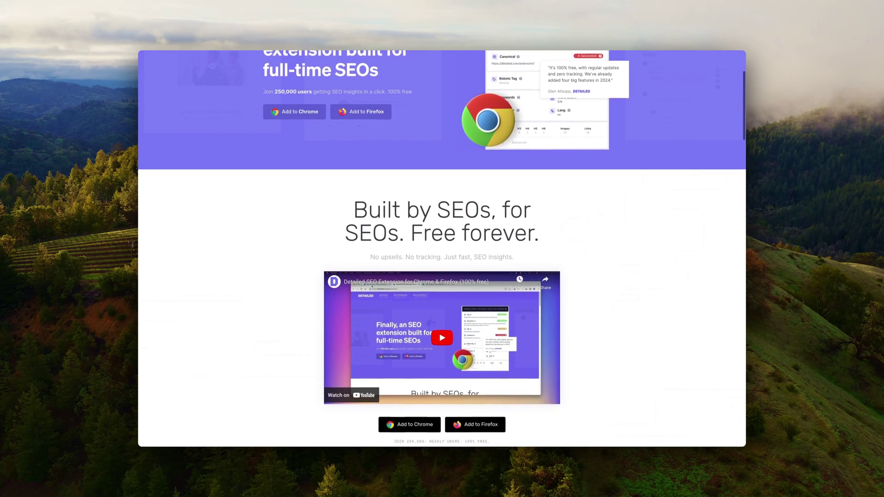
Open the homepage's Detailed Overview and highlight its title, description and URL details
scroll(442, 248, down, 7)
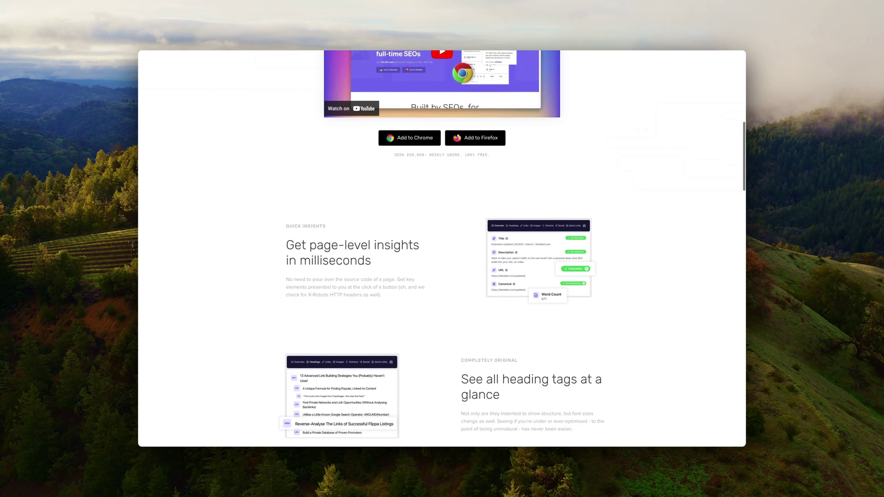
scroll(441, 249, down, 6)
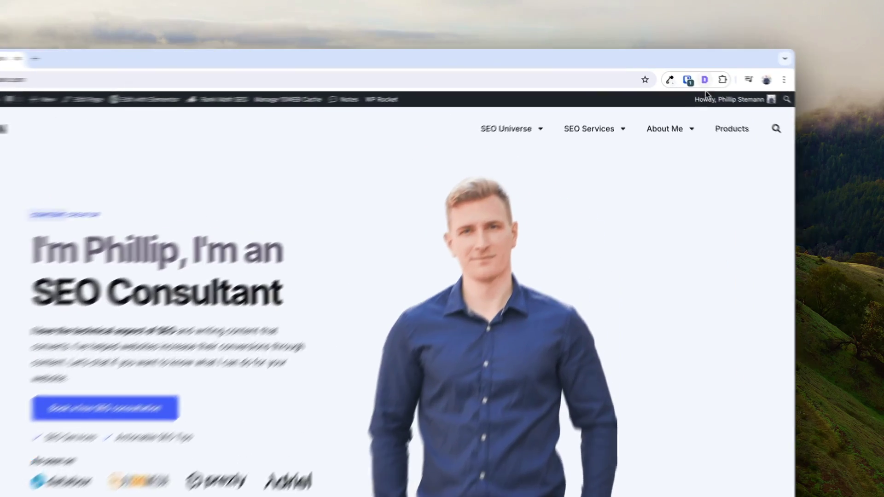
click(672, 67)
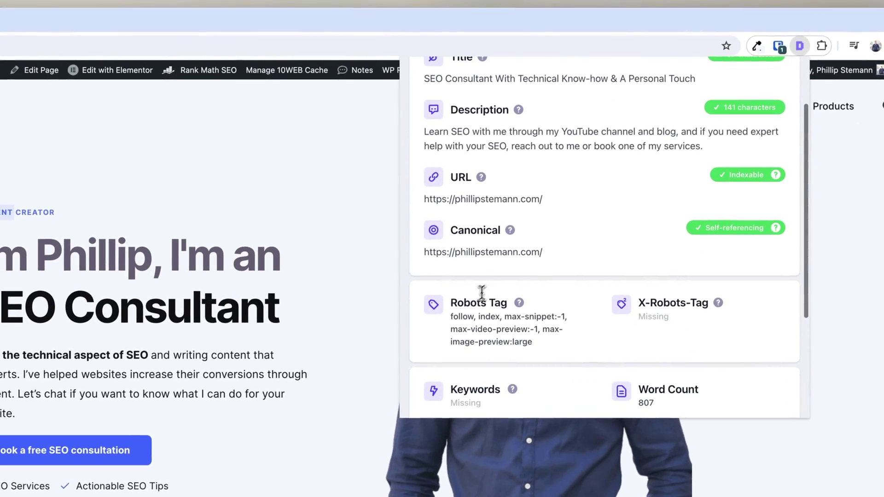
drag(439, 334, 515, 373)
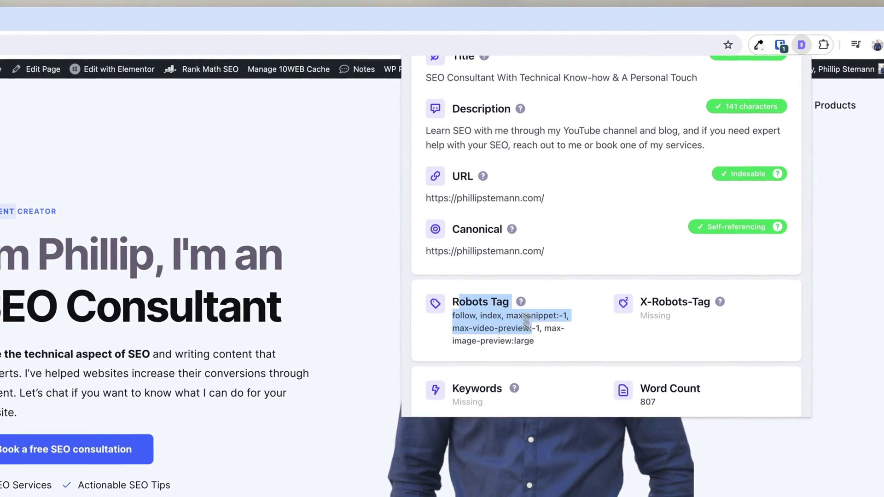
scroll(457, 156, up, 1)
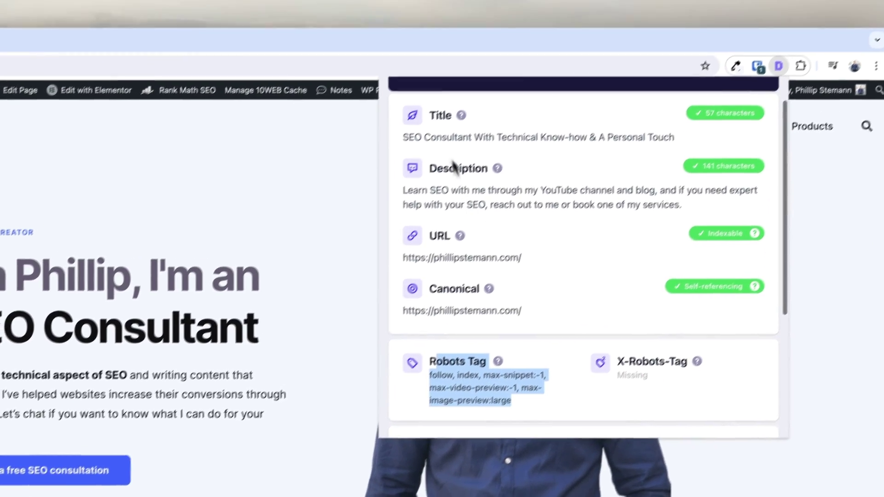
drag(429, 115, 591, 226)
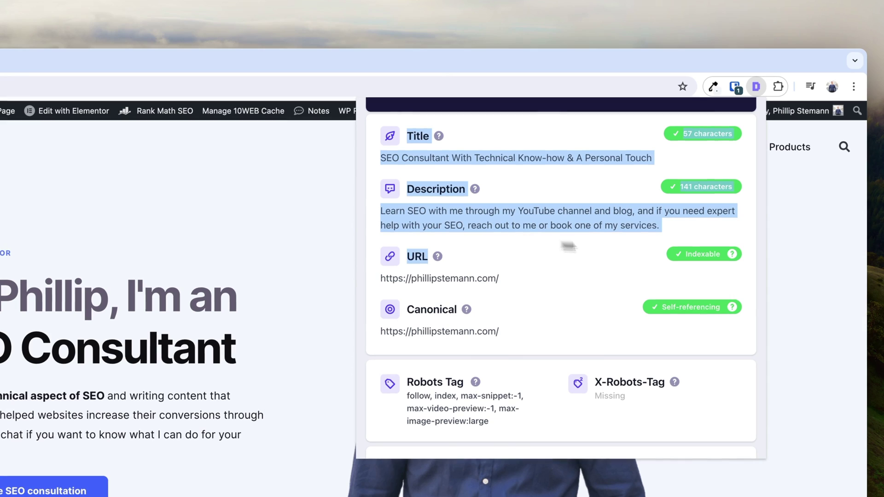
scroll(653, 226, down, 5)
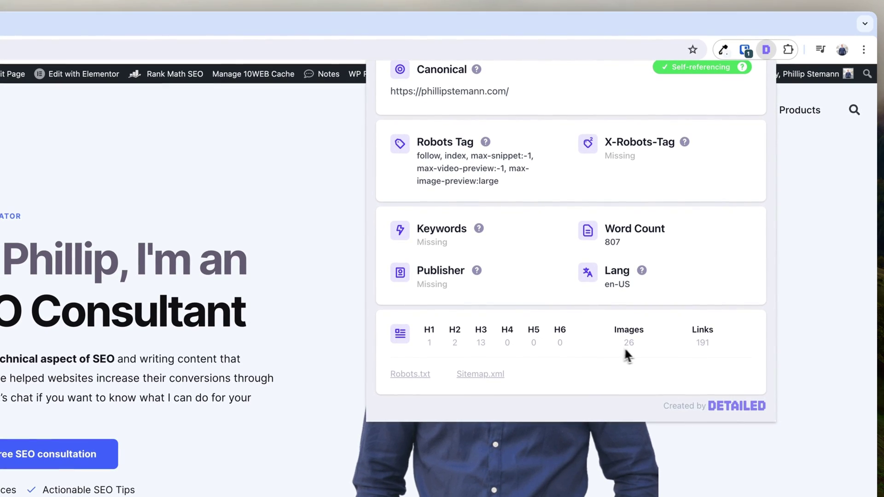
scroll(630, 379, up, 4)
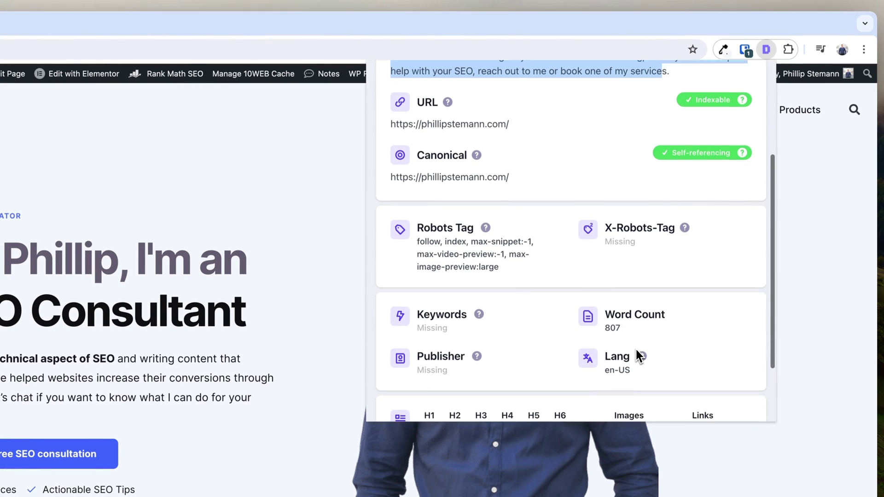
click(566, 195)
scroll(563, 193, up, 2)
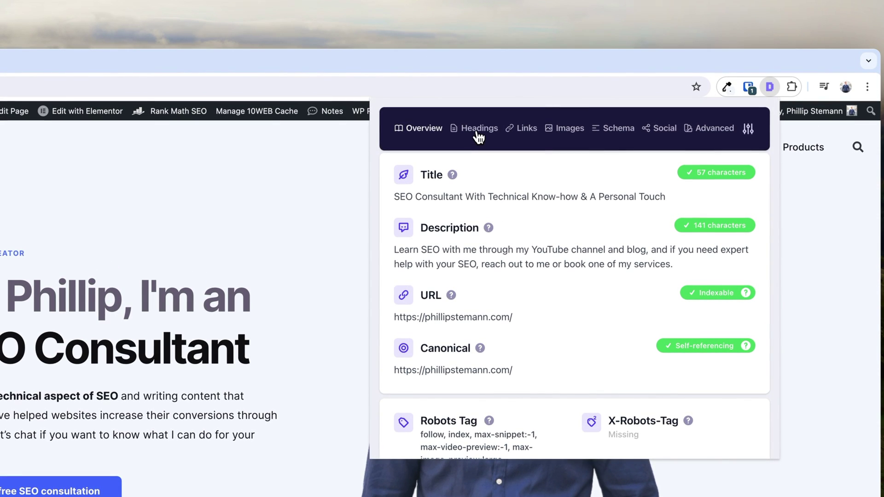
Show the homepage's Headings outline of one H1, two H2s and 13 H3s
click(479, 129)
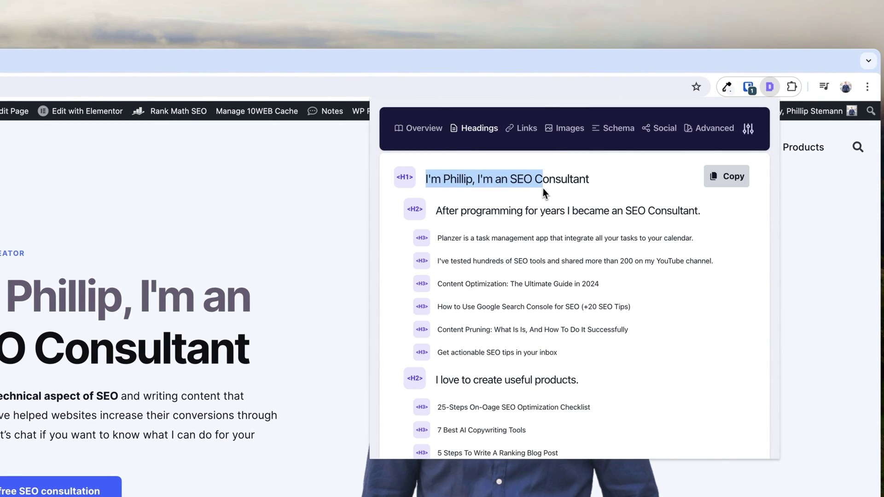
drag(437, 211, 500, 211)
scroll(460, 202, down, 2)
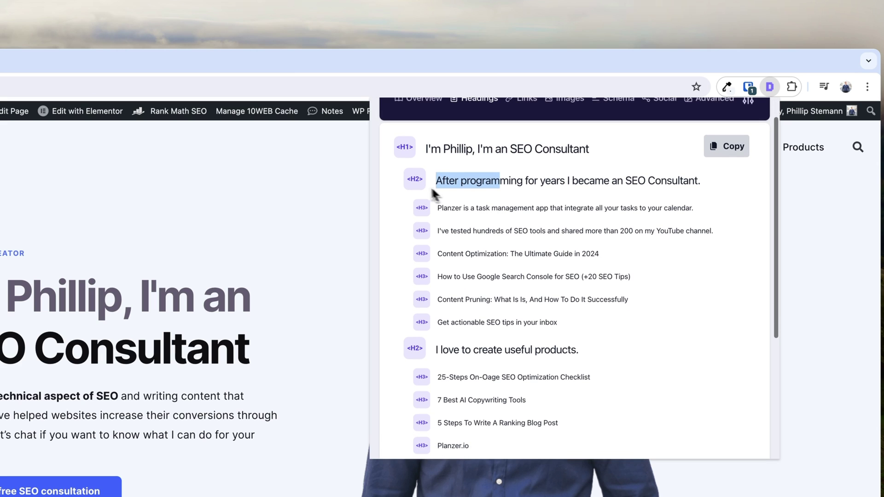
scroll(422, 276, down, 3)
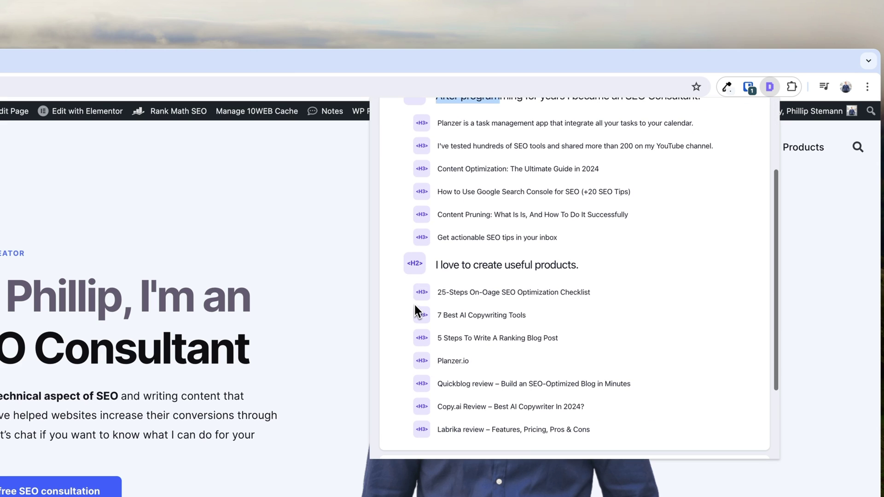
scroll(414, 265, down, 2)
scroll(425, 298, down, 2)
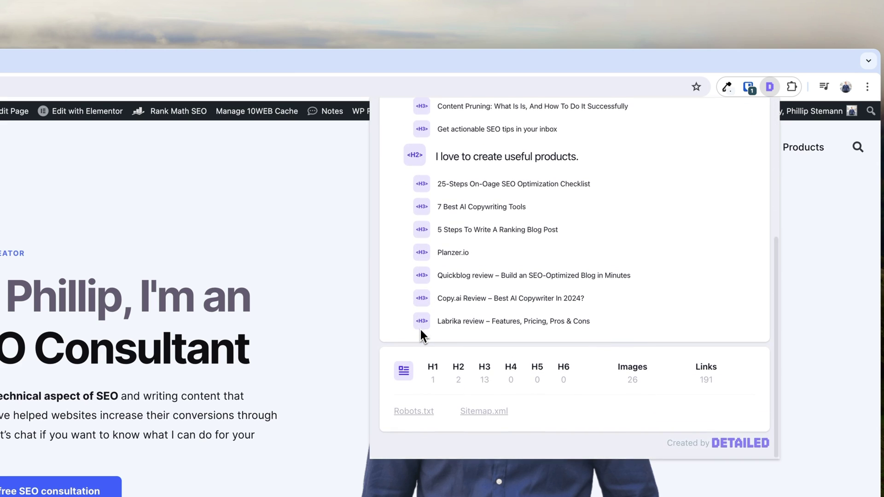
scroll(420, 334, up, 5)
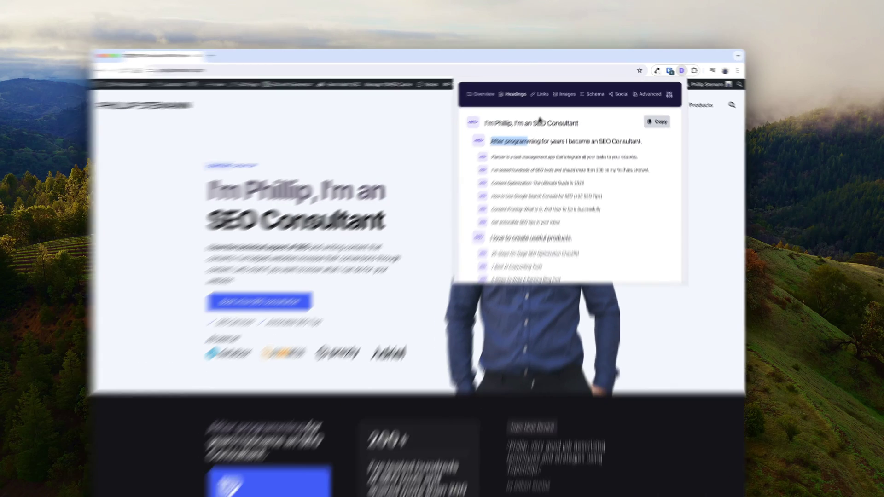
Review the homepage's internal links, then show Images: 26 images, 0 without alt, 3 without title
click(550, 90)
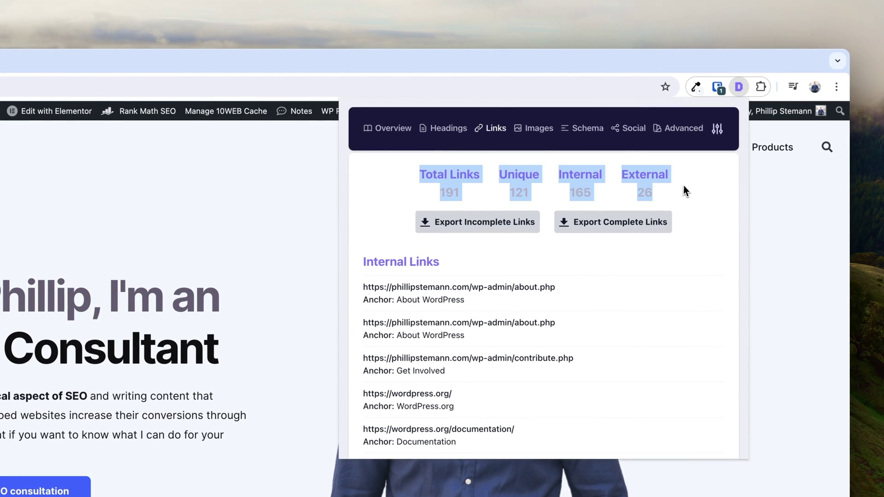
scroll(526, 291, down, 5)
scroll(517, 213, up, 3)
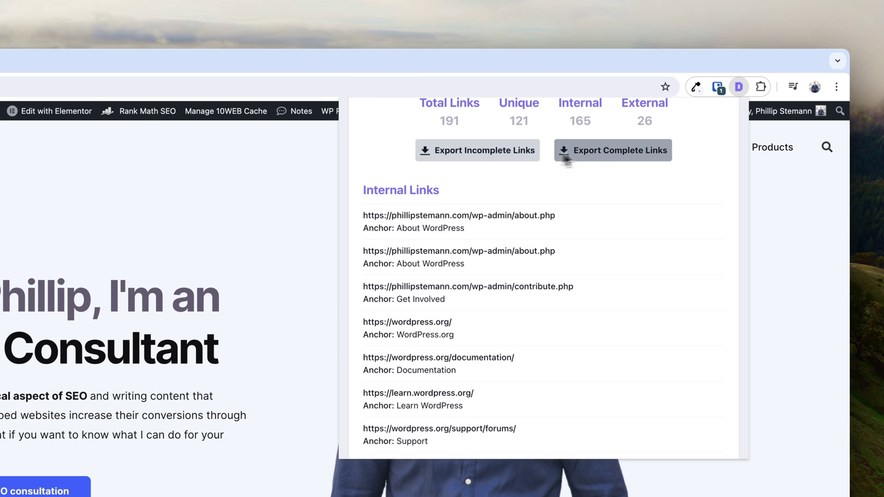
scroll(529, 155, up, 1)
scroll(502, 157, up, 2)
click(531, 133)
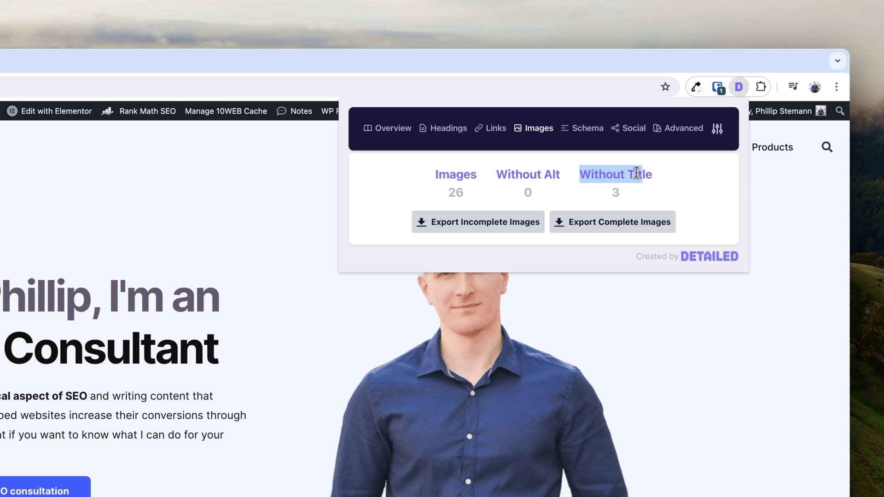
Show the page's Schema structured data in the Detailed popup and scroll through it
click(586, 133)
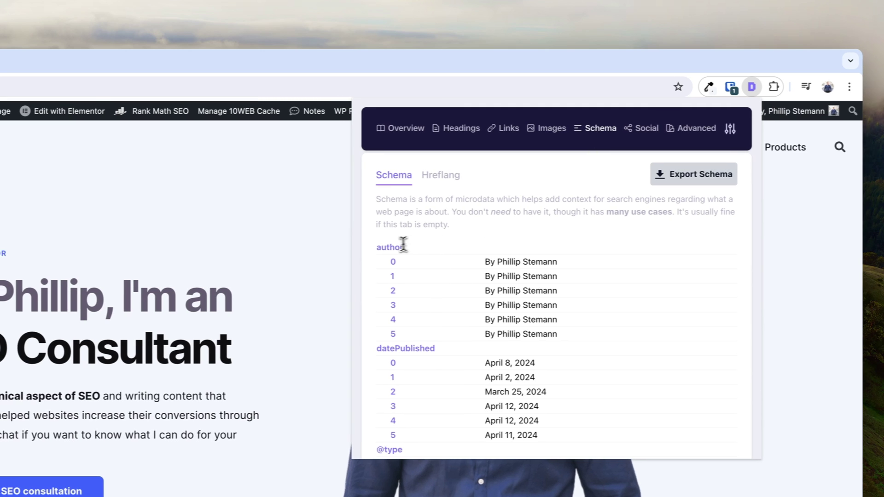
scroll(417, 251, down, 1)
scroll(444, 248, down, 7)
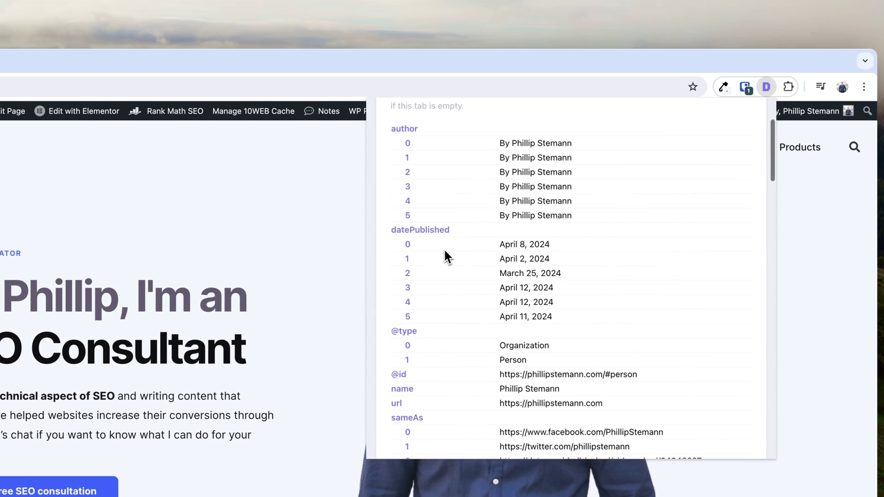
scroll(445, 251, down, 7)
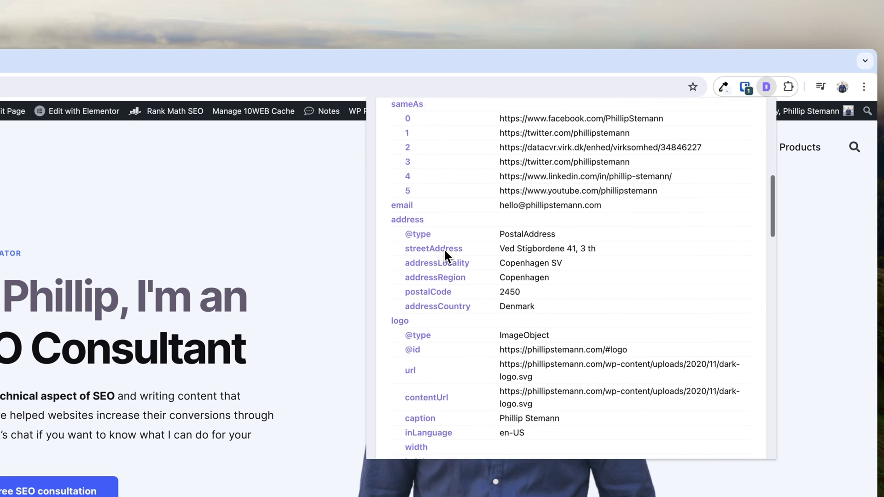
scroll(444, 251, down, 2)
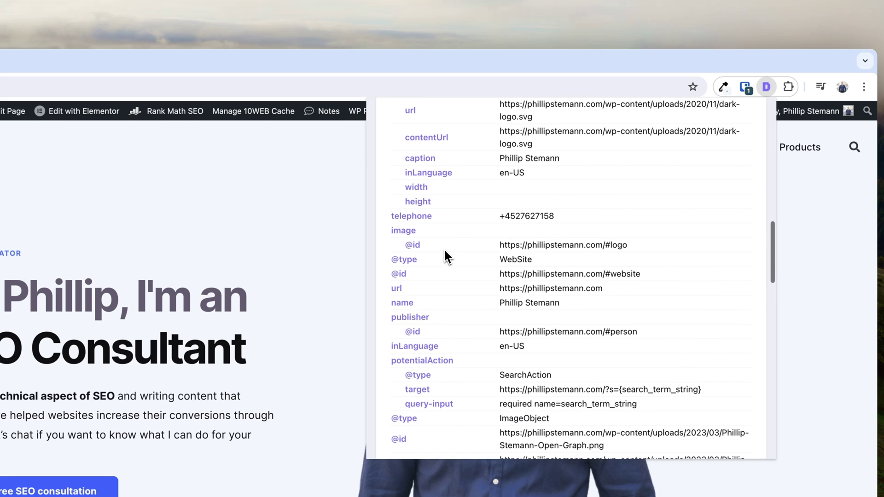
drag(395, 290, 430, 290)
scroll(431, 290, down, 1)
scroll(430, 290, down, 7)
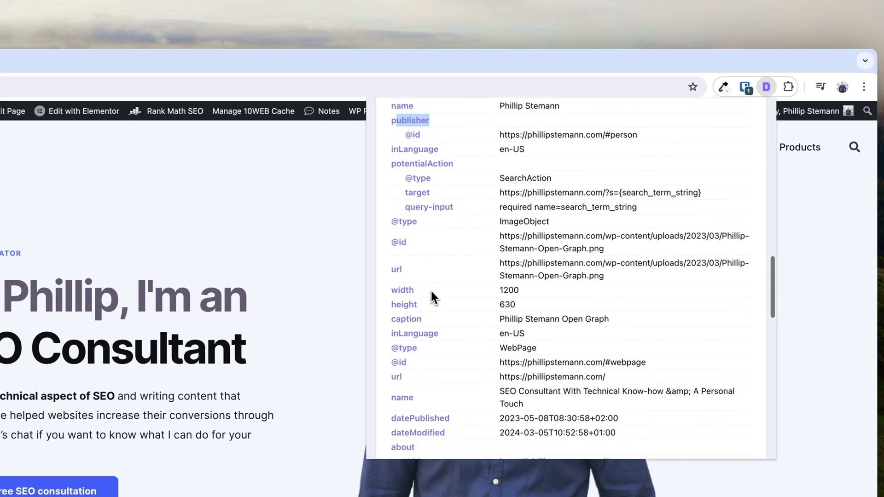
Scroll through the page's Open Graph and Twitter social tags
drag(401, 333, 468, 334)
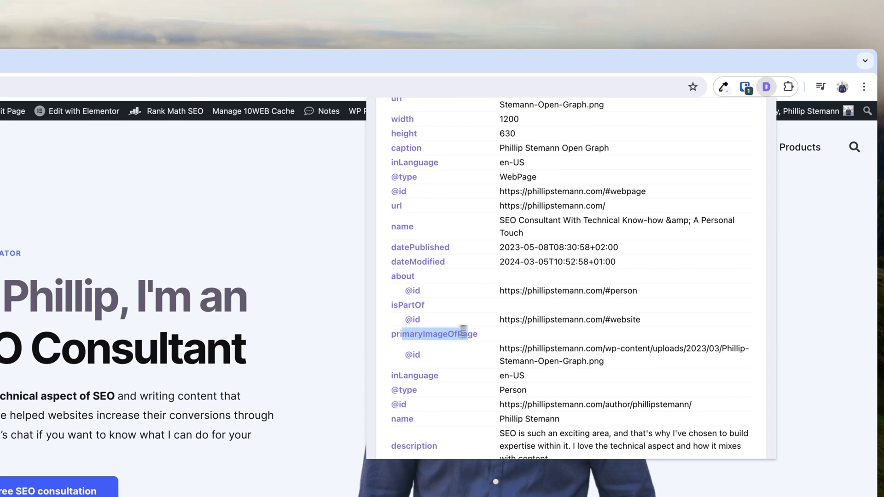
scroll(468, 332, down, 5)
scroll(468, 332, down, 4)
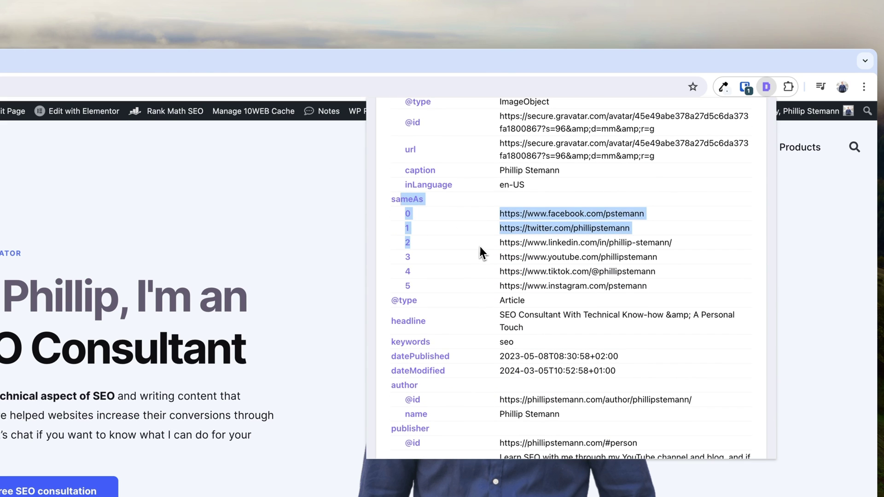
scroll(480, 253, up, 20)
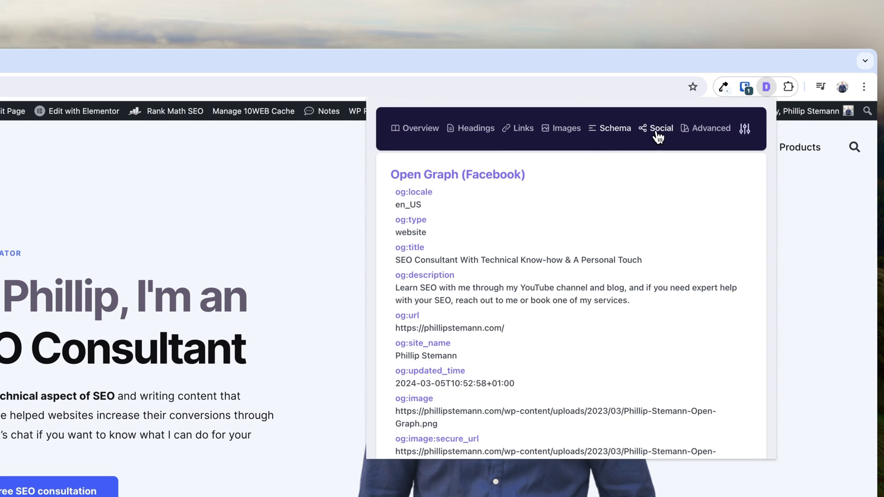
scroll(492, 225, down, 5)
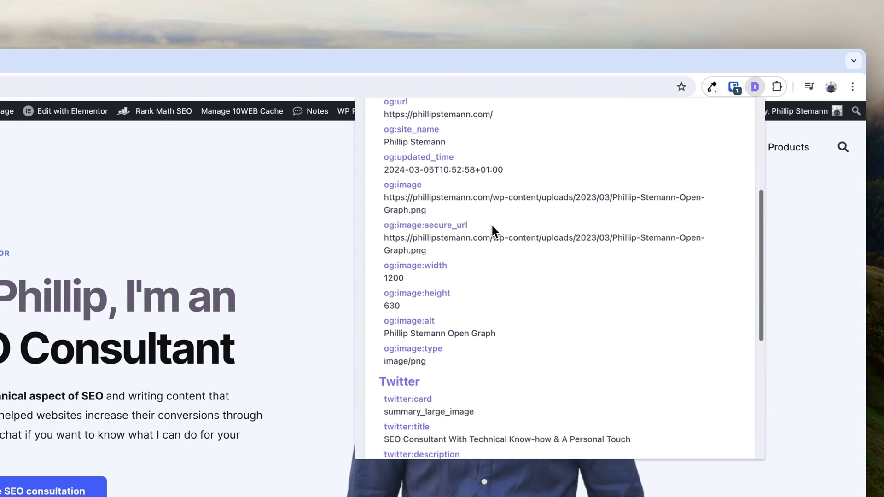
scroll(491, 225, down, 8)
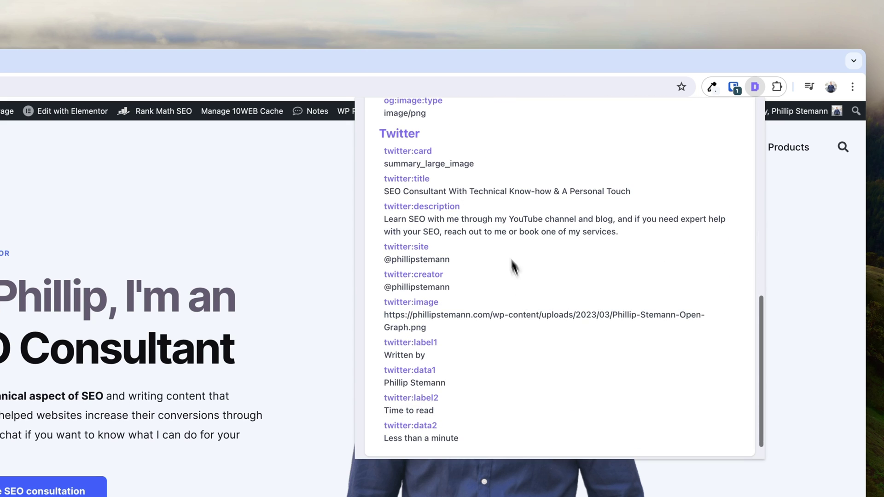
scroll(469, 348, up, 5)
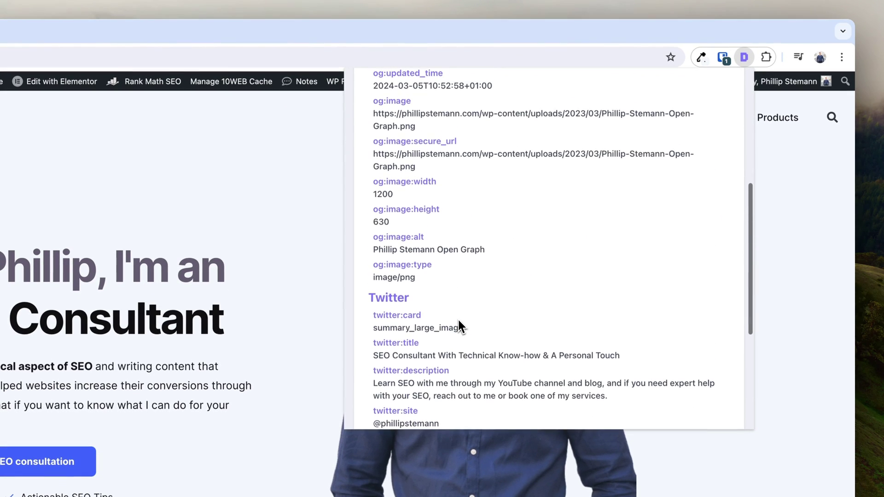
scroll(457, 319, up, 5)
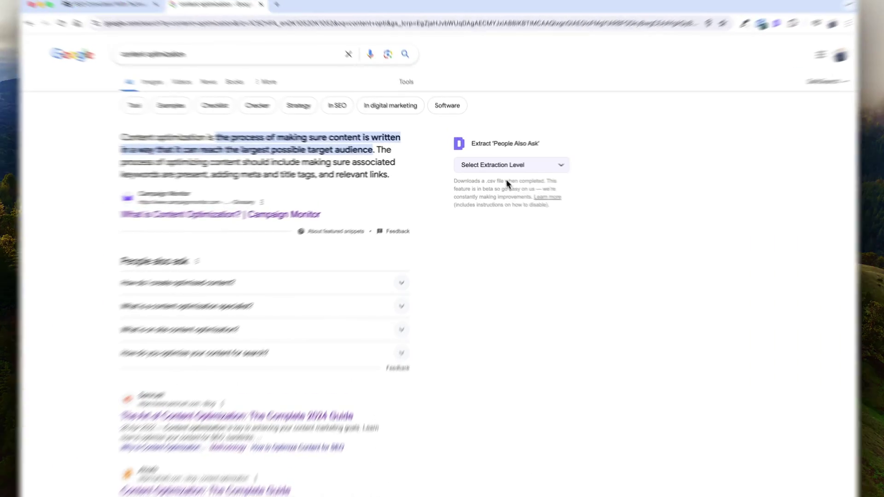
Extract People Also Ask questions for 'content optimization' at the Third Level
click(479, 164)
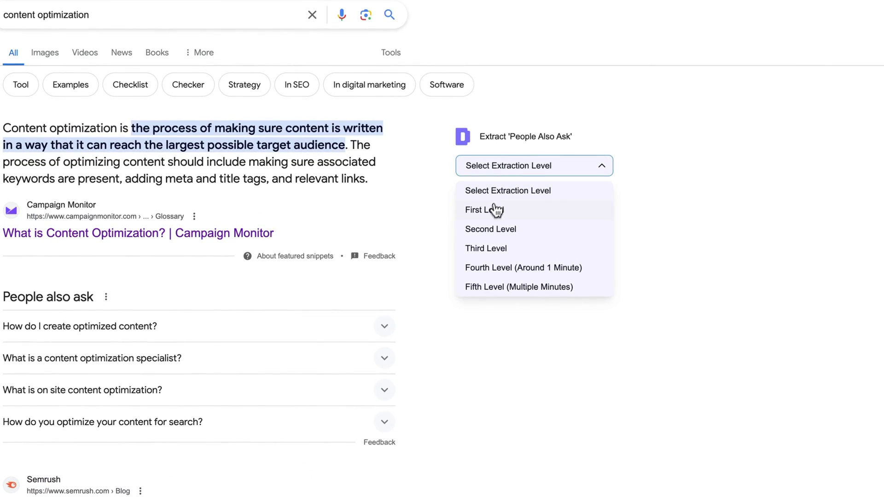
click(493, 250)
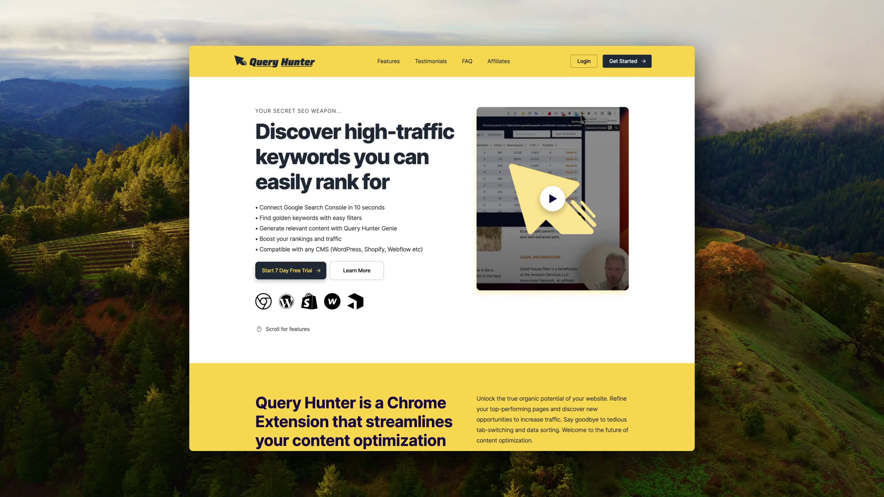
scroll(442, 249, down, 9)
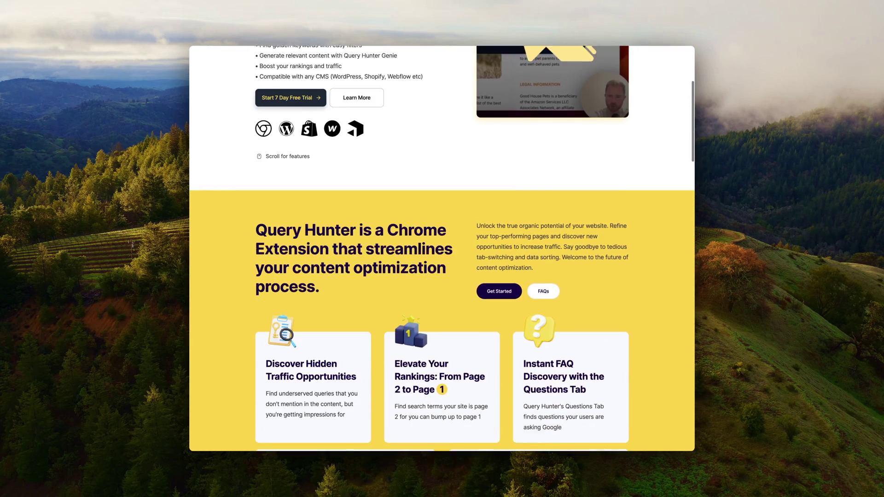
Scroll the Query Hunter landing page past its feature and testimonial sections
scroll(442, 249, down, 7)
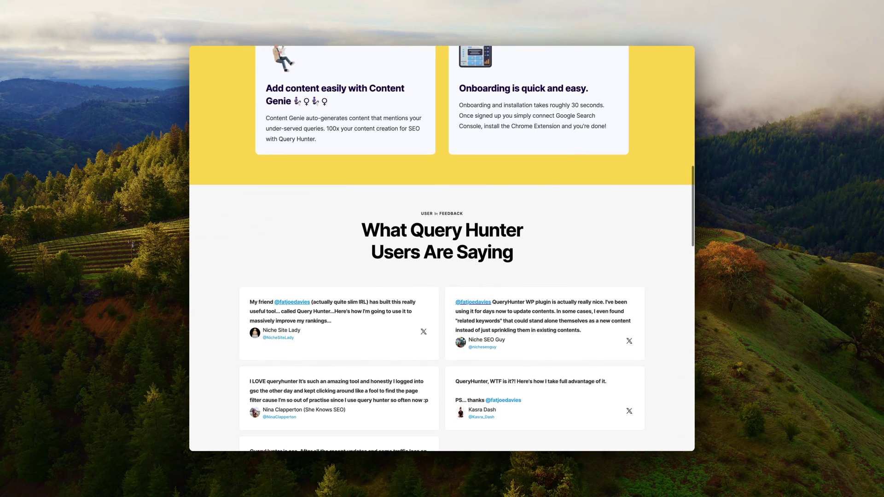
scroll(442, 249, down, 8)
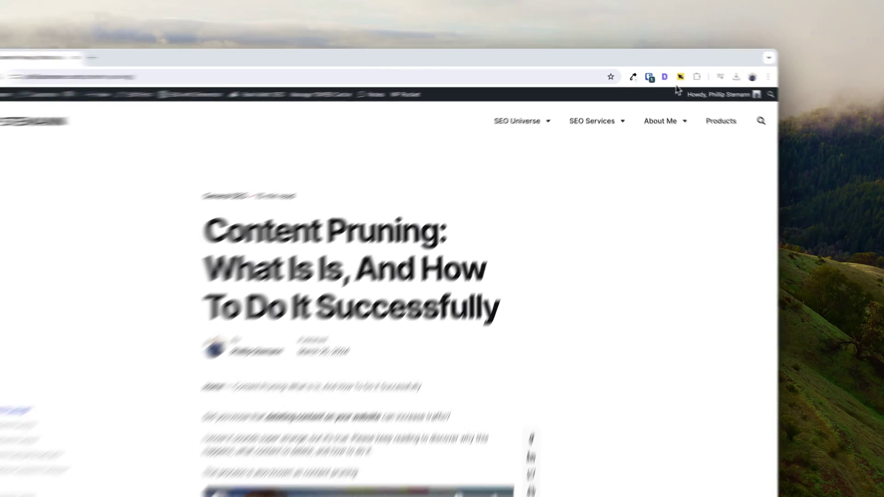
Open Query Hunter's list of search queries the Content Pruning article ranks for
click(661, 67)
mouse_move(525, 125)
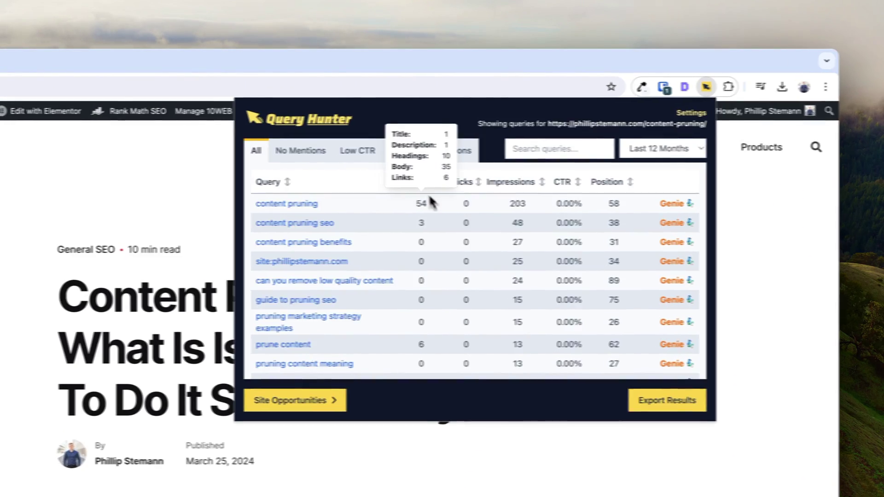
scroll(448, 322, down, 3)
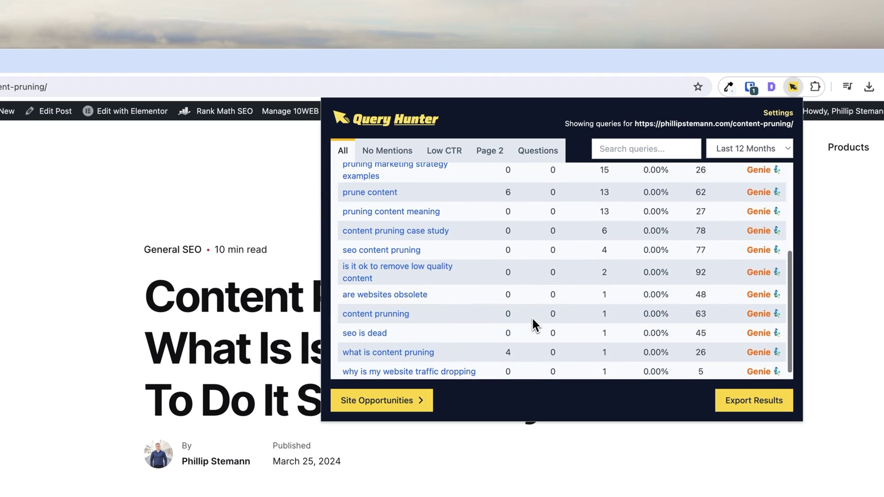
scroll(533, 325, up, 3)
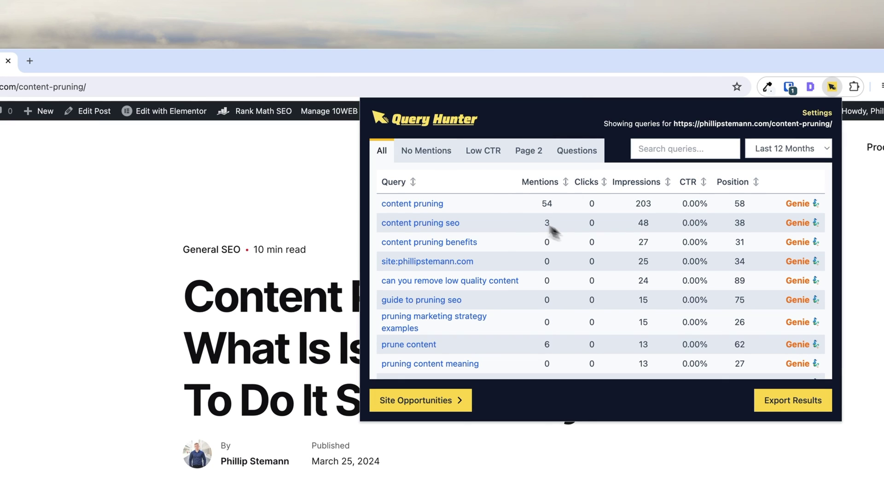
scroll(427, 262, down, 3)
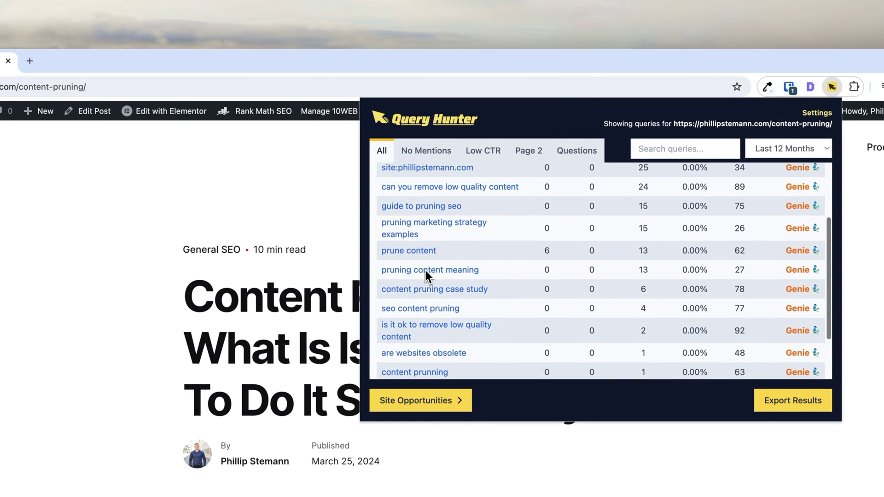
scroll(428, 240, up, 3)
Filter to queries not mentioned in the article, then show all queries again
click(426, 151)
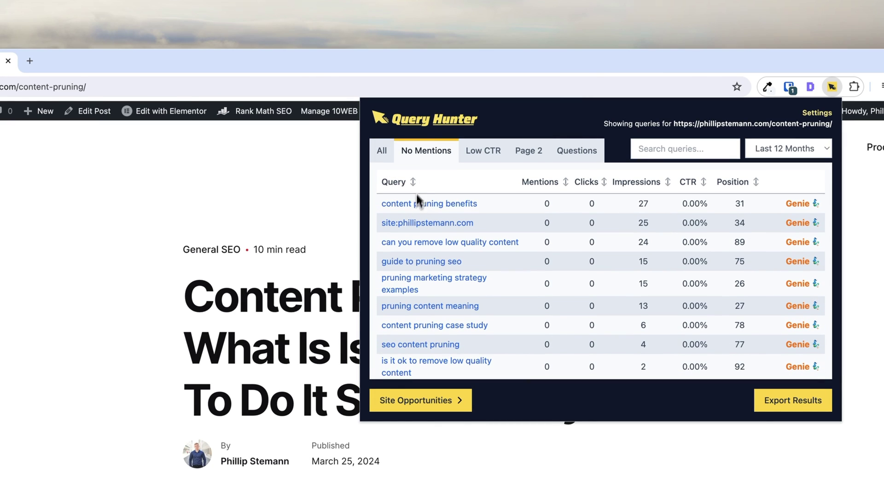
scroll(467, 258, down, 4)
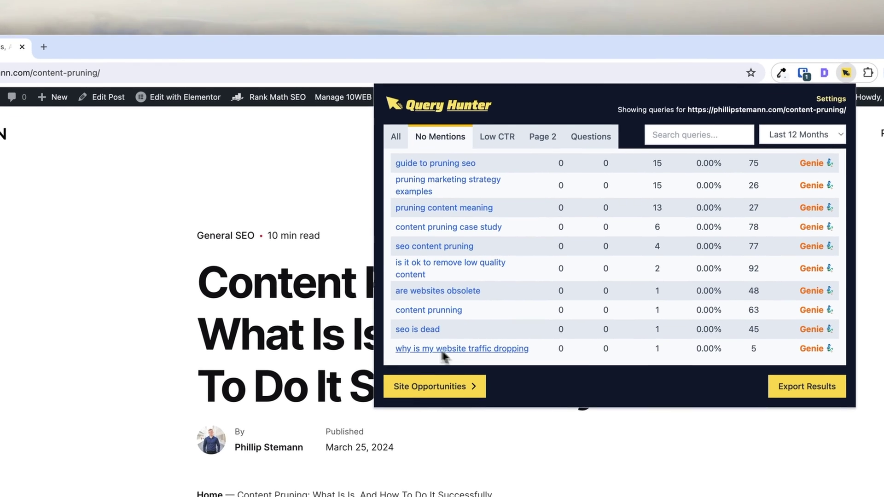
scroll(499, 313, up, 4)
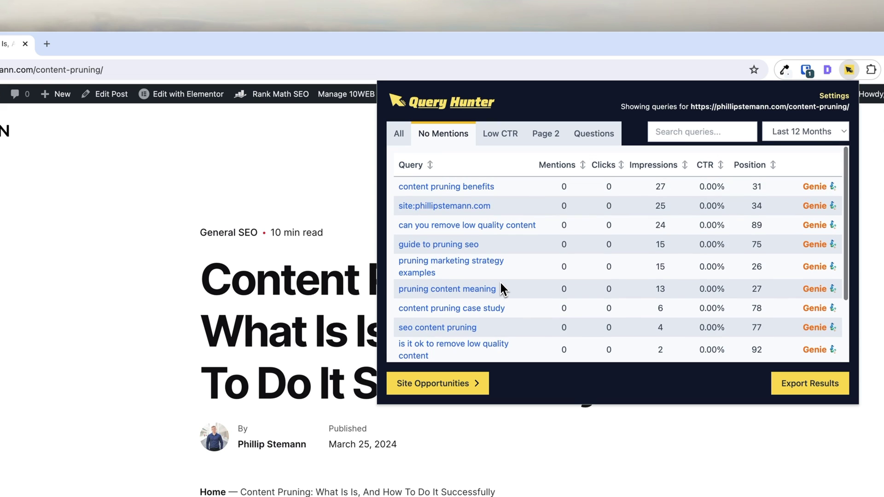
click(399, 133)
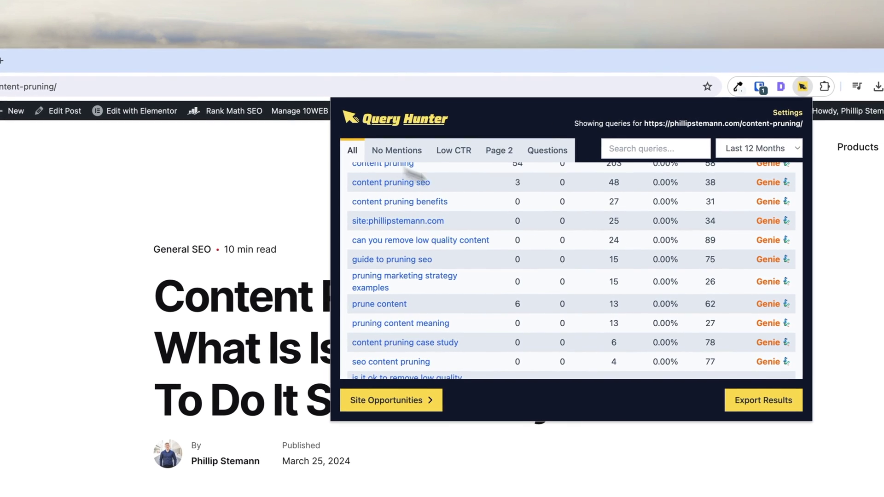
scroll(644, 283, up, 2)
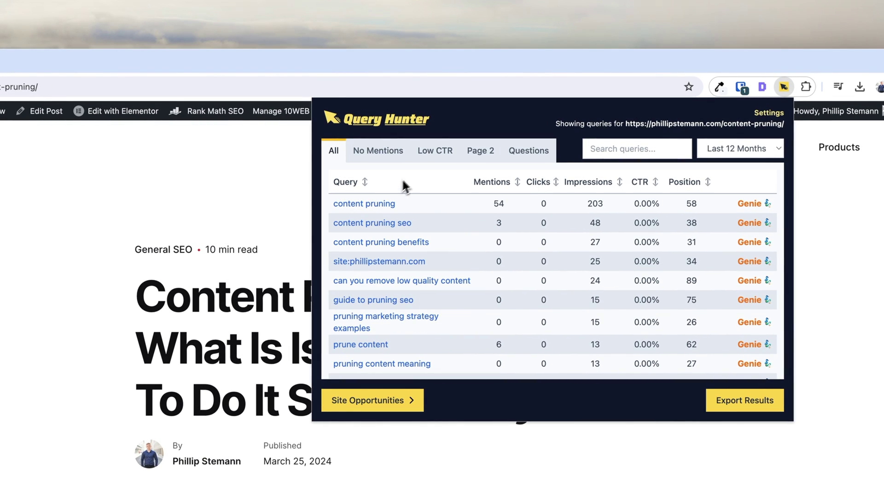
Filter to question-style queries such as 'what is content pruning', then restore the full list
click(511, 156)
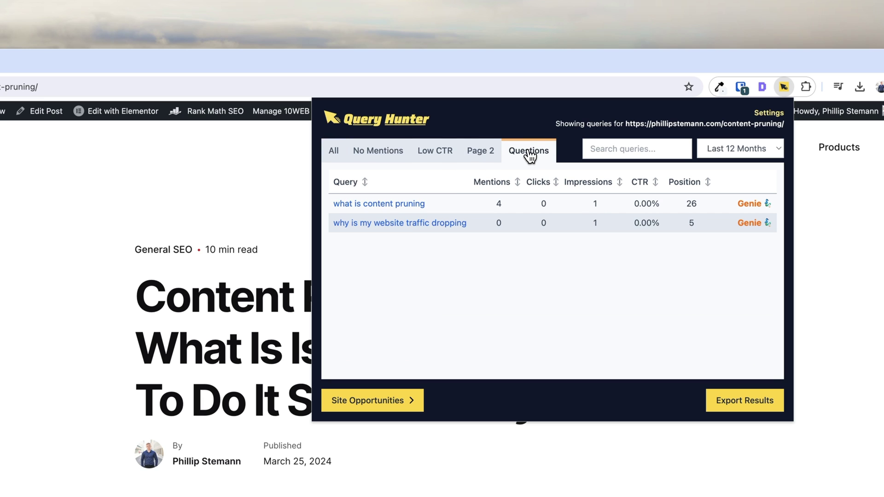
right_click(387, 207)
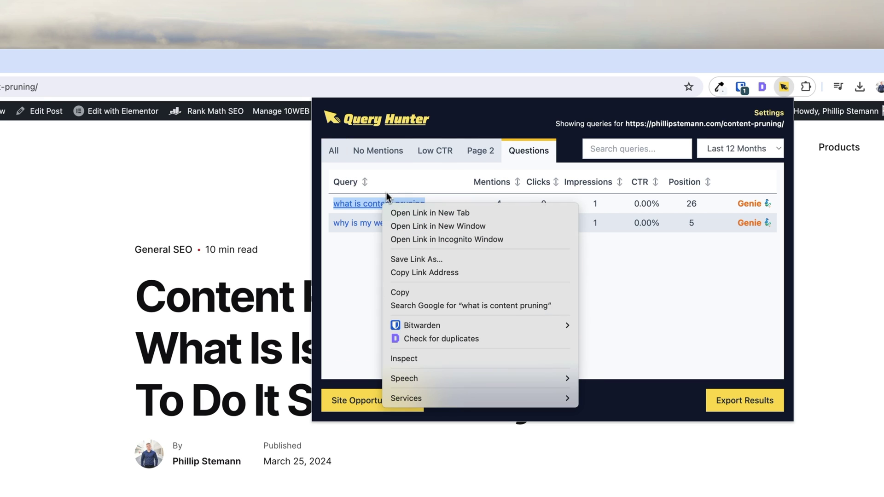
key(Escape)
click(451, 256)
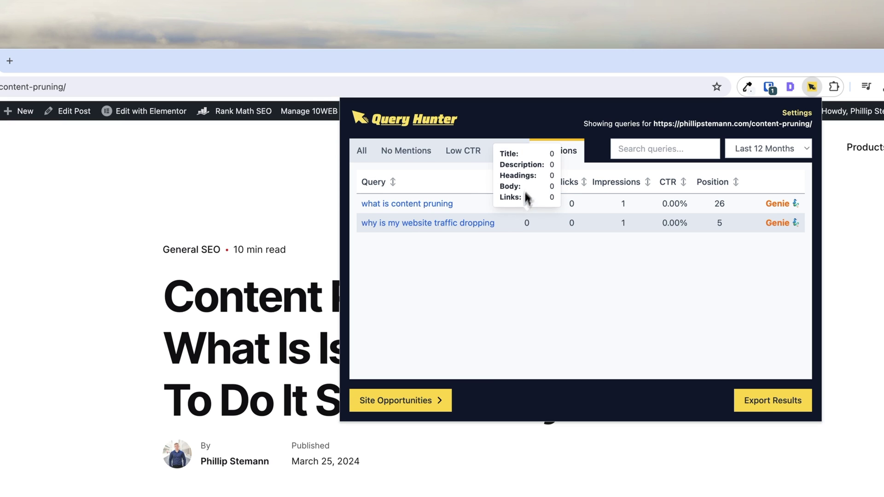
click(362, 152)
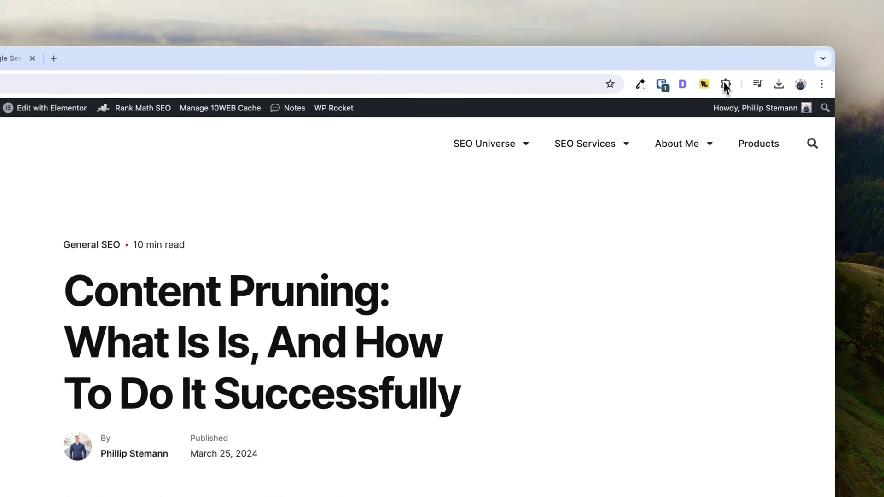
Show the article's Low CTR queries, topped by 'content pruning' with 203 impressions
click(702, 86)
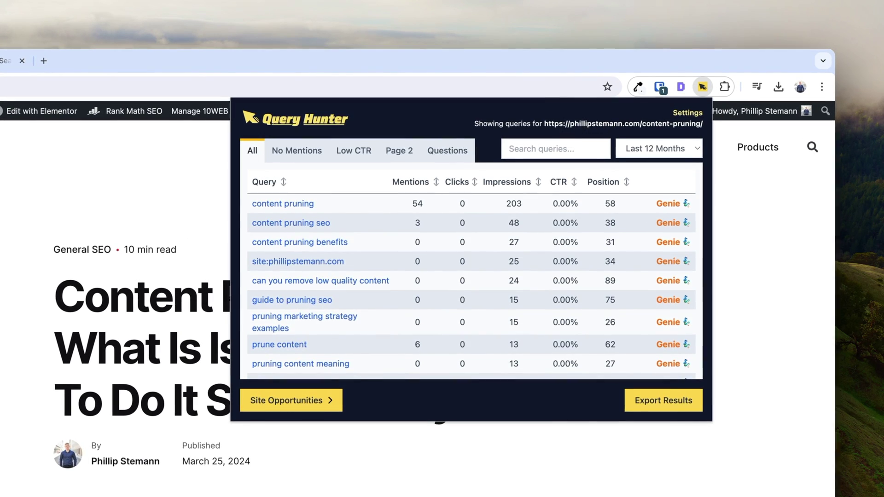
click(354, 150)
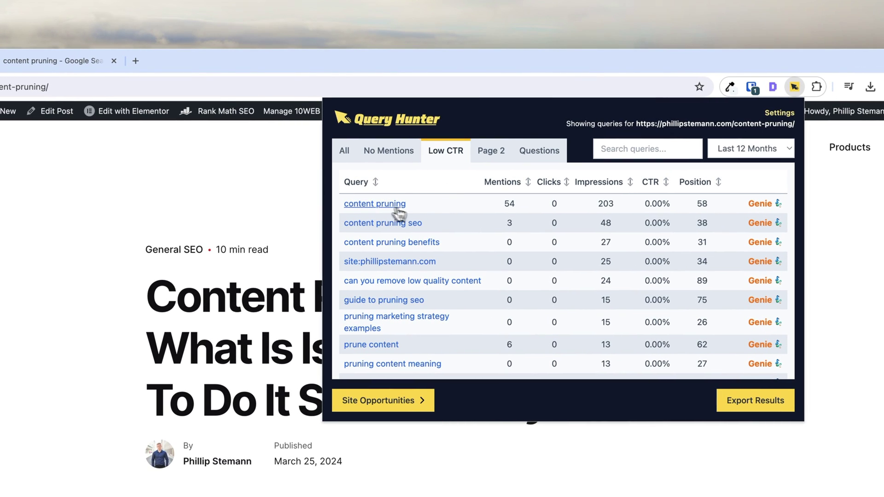
scroll(391, 230, down, 5)
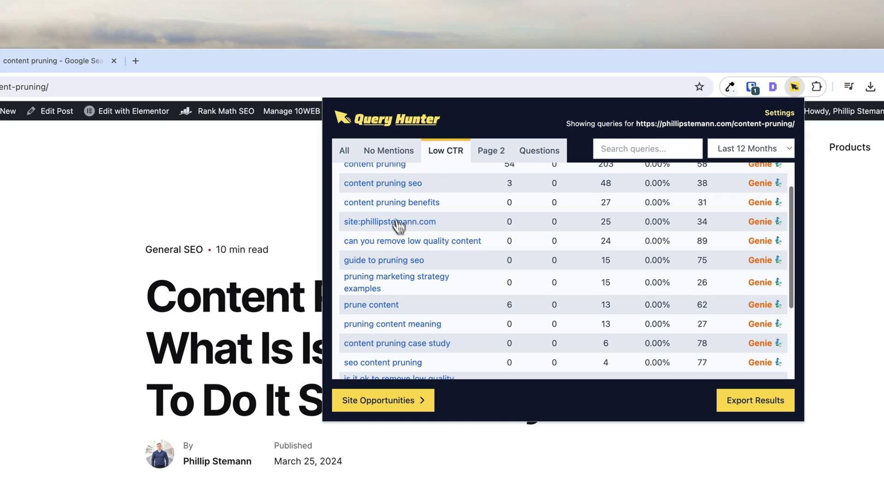
scroll(409, 247, down, 2)
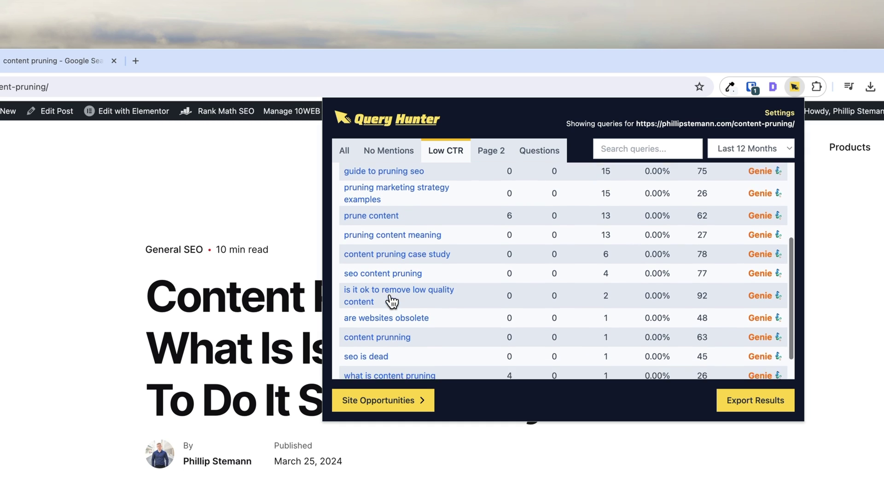
scroll(391, 302, up, 5)
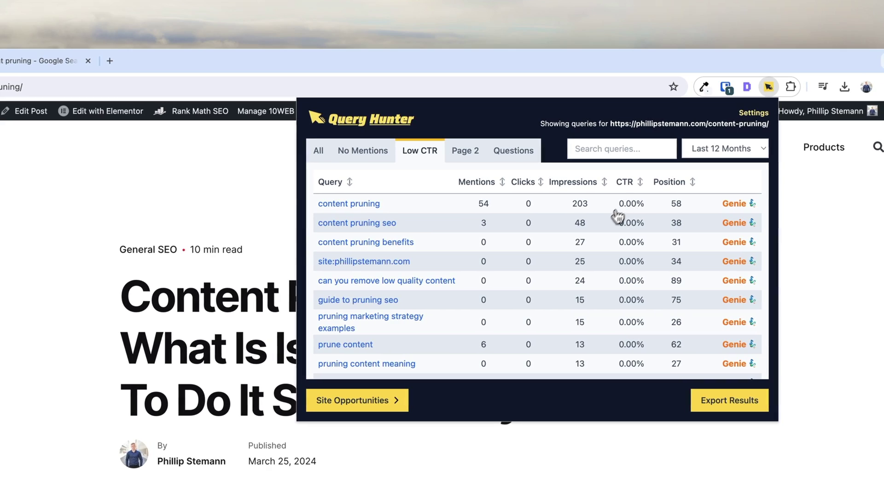
Scroll through the Google results for 'content pruning'
click(298, 63)
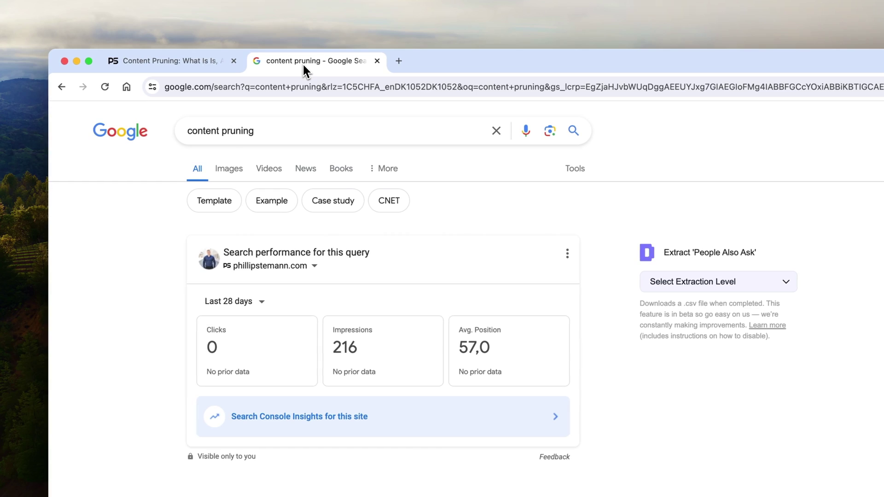
scroll(138, 405, down, 5)
scroll(140, 326, down, 4)
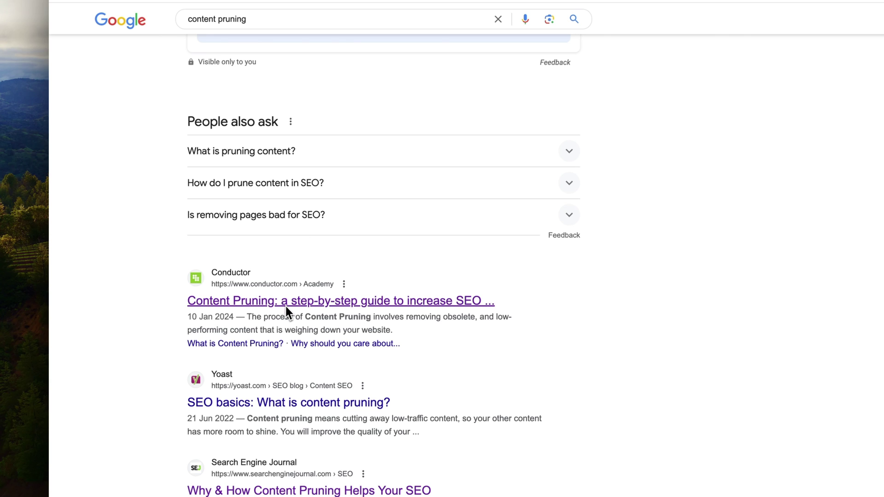
scroll(368, 299, down, 4)
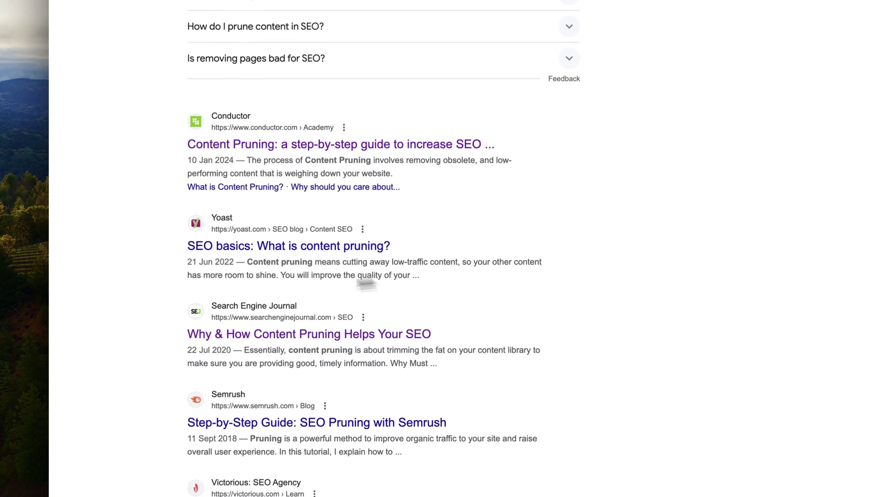
scroll(310, 255, down, 2)
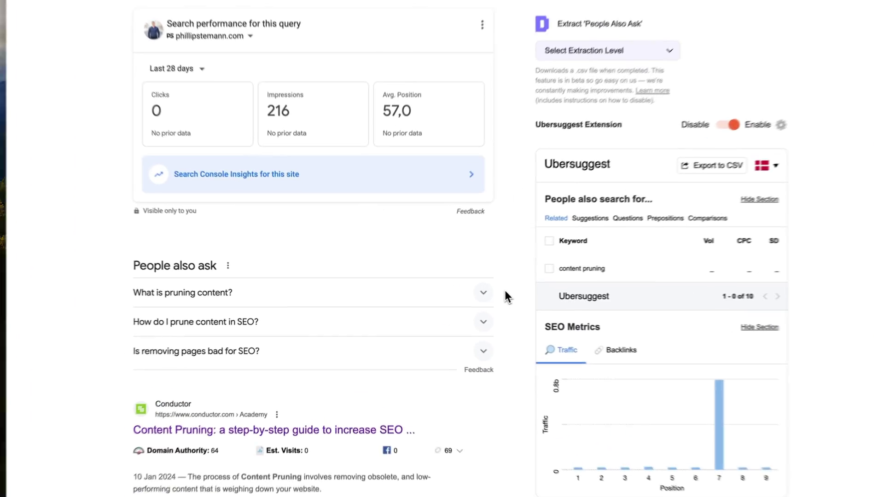
scroll(505, 295, down, 5)
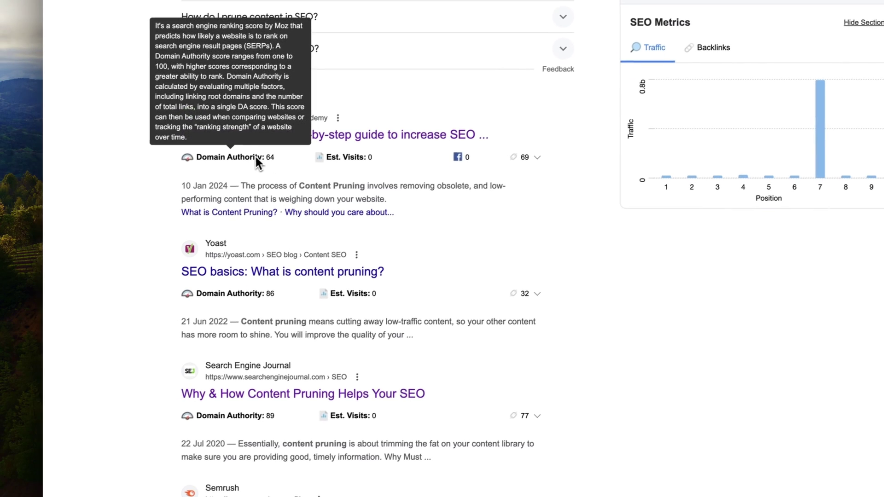
scroll(285, 158, down, 1)
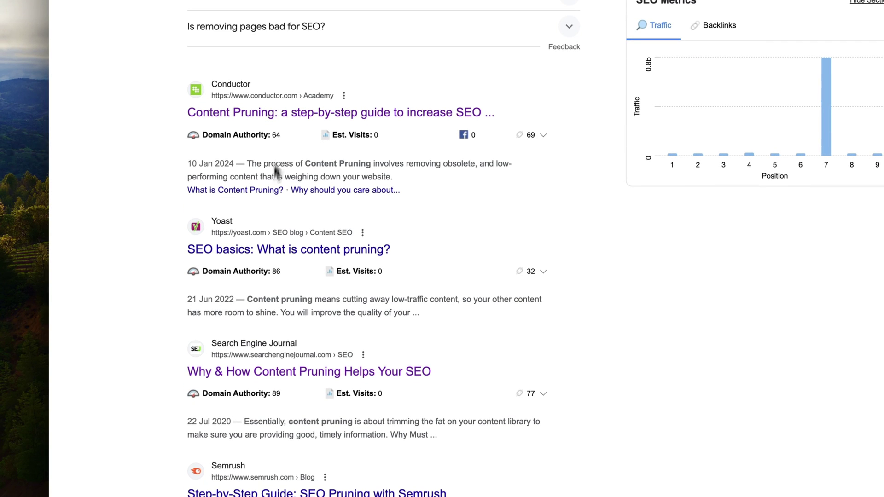
Check the MozBar Domain Authority and Est. Visits figures, then return to the Content Pruning article
mouse_move(261, 271)
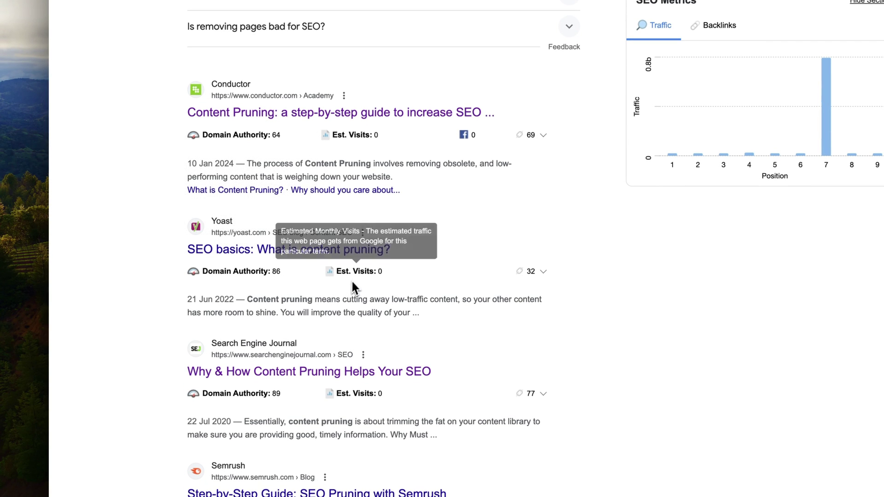
scroll(355, 272, down, 4)
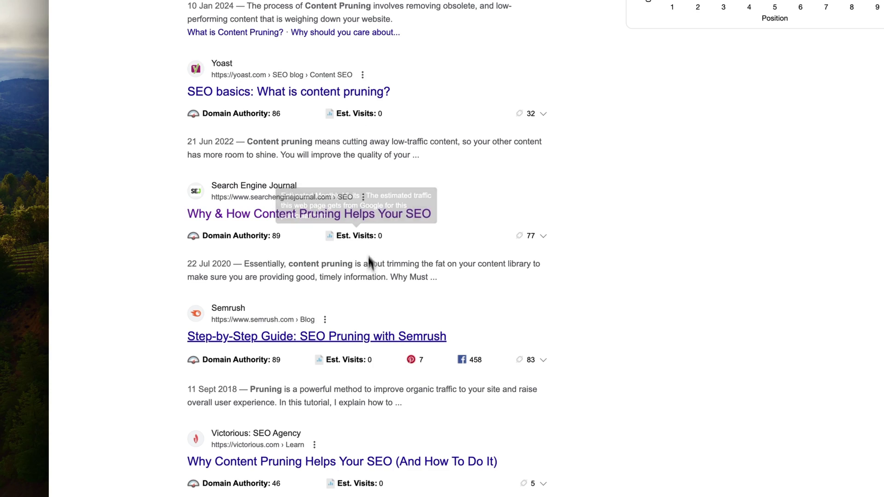
scroll(355, 299, down, 2)
scroll(347, 294, down, 2)
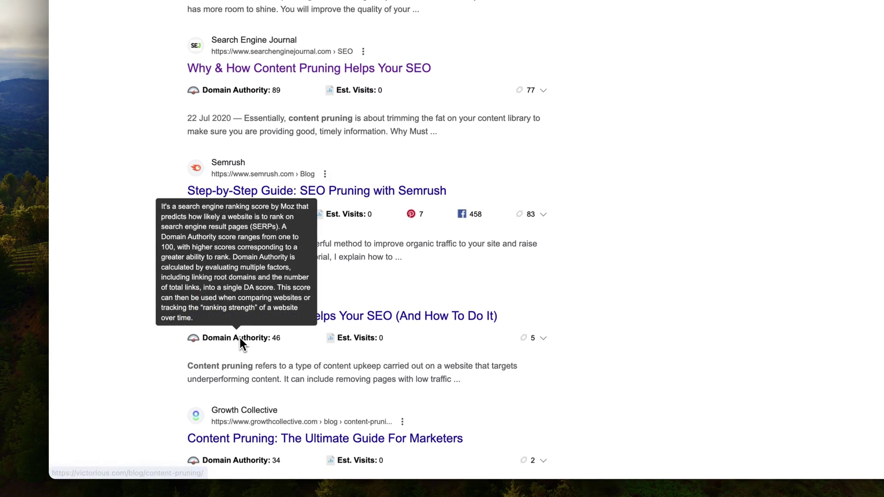
scroll(239, 339, up, 10)
click(181, 13)
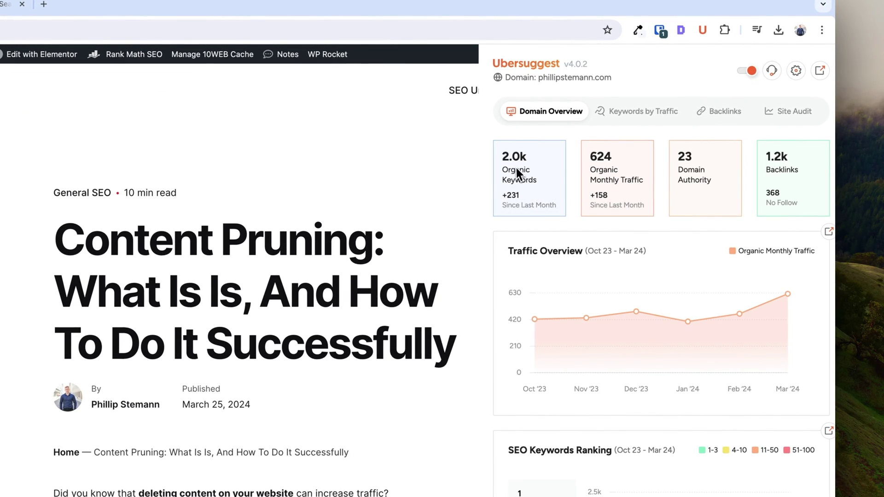
scroll(639, 294, down, 5)
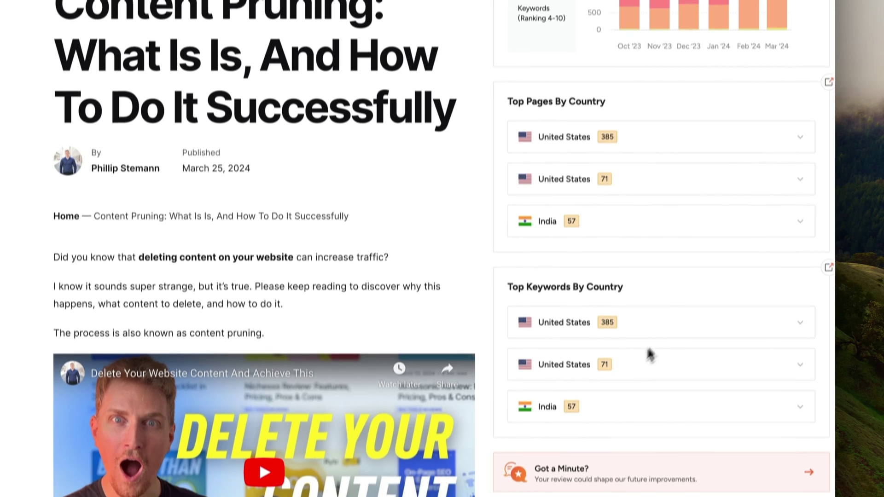
scroll(588, 189, up, 6)
scroll(589, 188, up, 3)
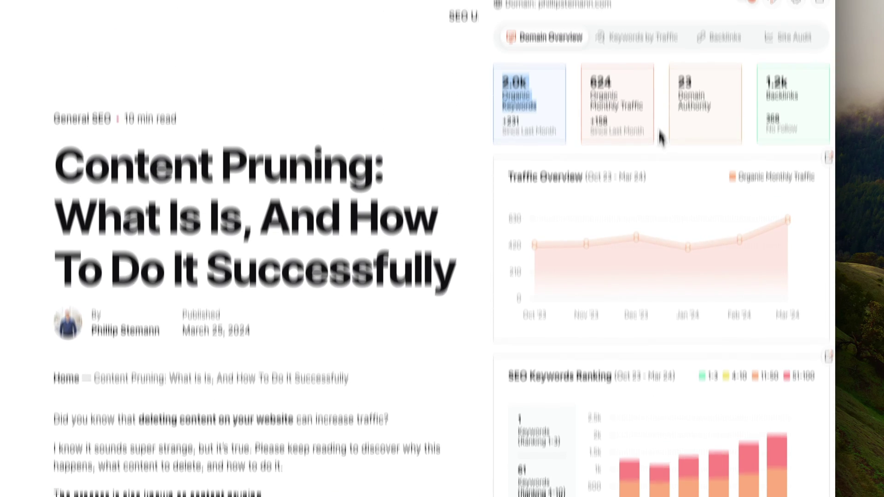
click(644, 167)
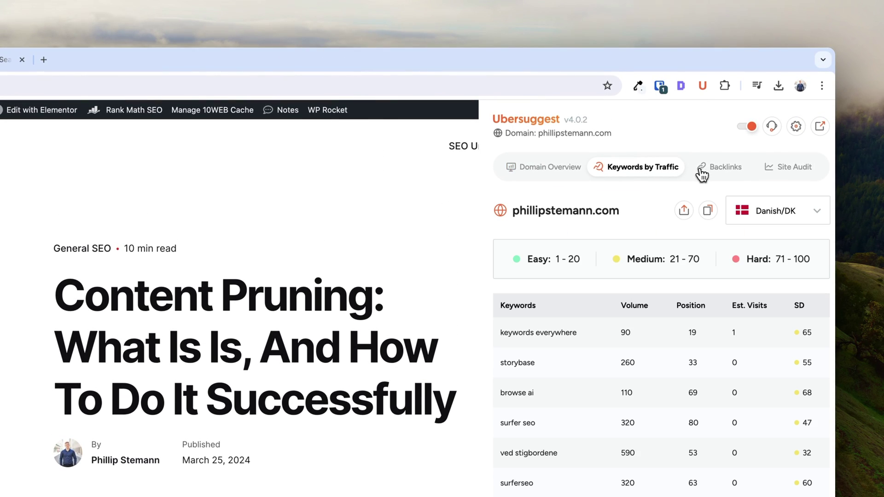
click(550, 167)
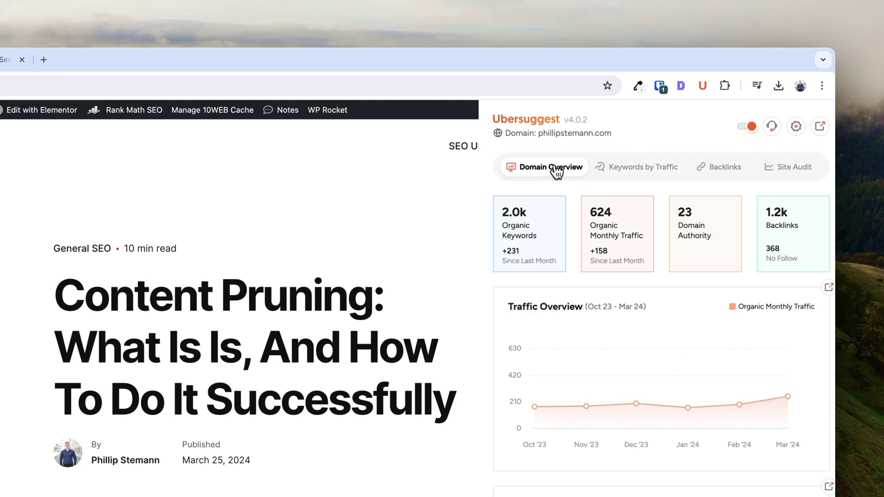
scroll(609, 246, down, 6)
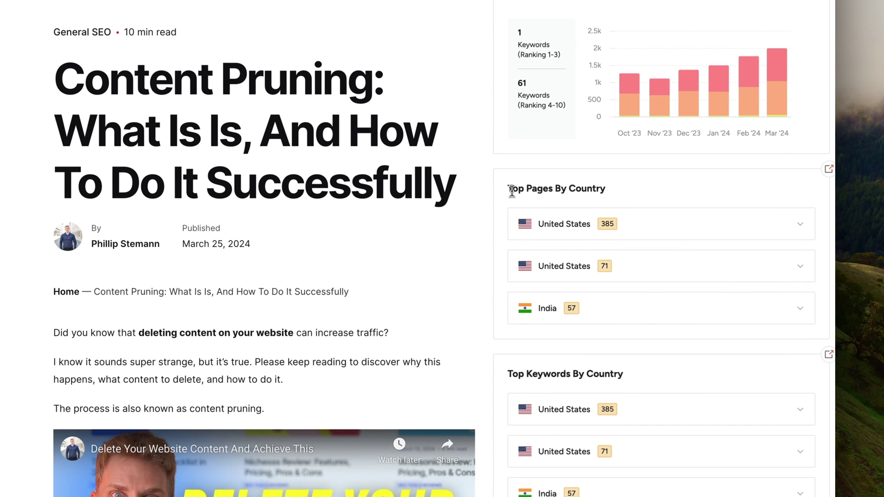
click(624, 225)
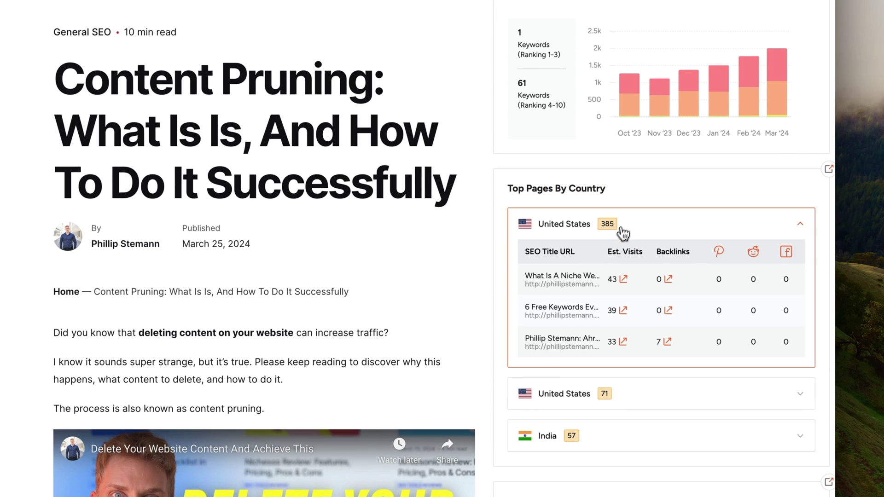
scroll(643, 306, down, 2)
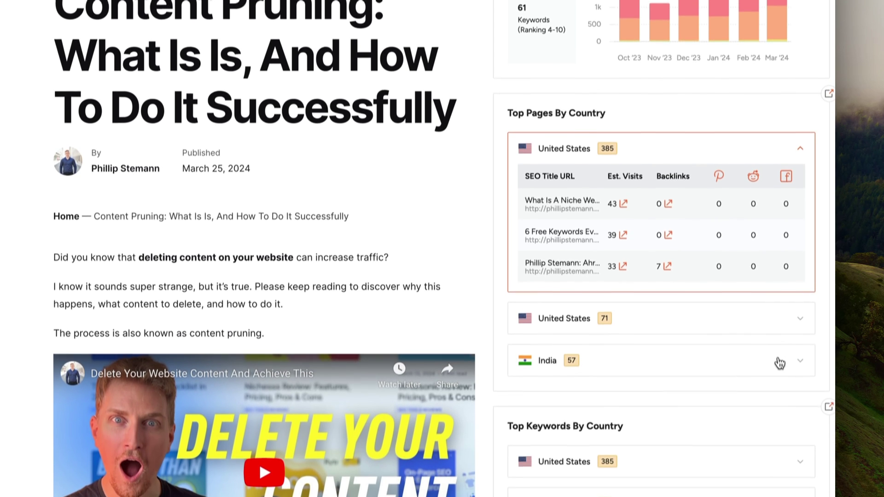
click(779, 360)
scroll(676, 359, down, 4)
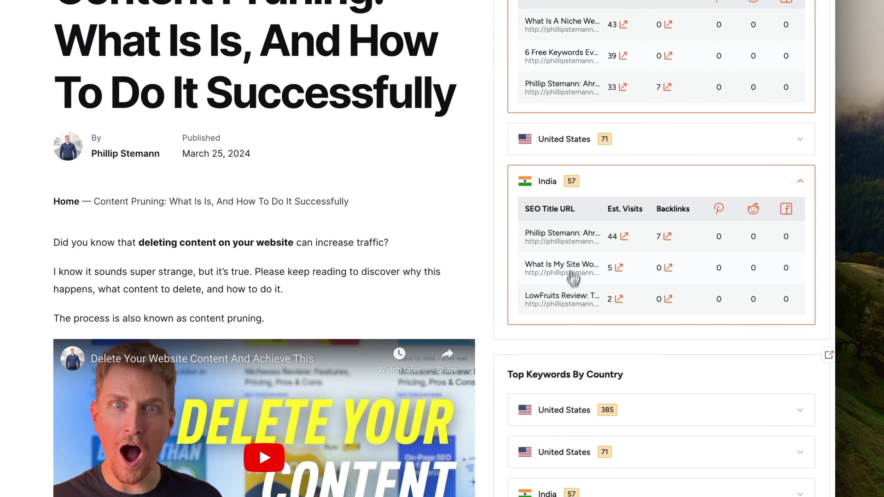
scroll(585, 239, up, 10)
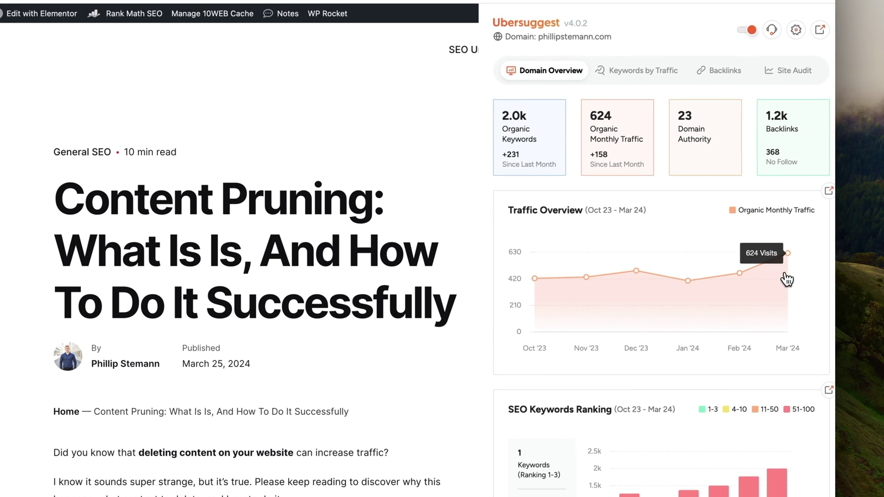
scroll(787, 279, down, 3)
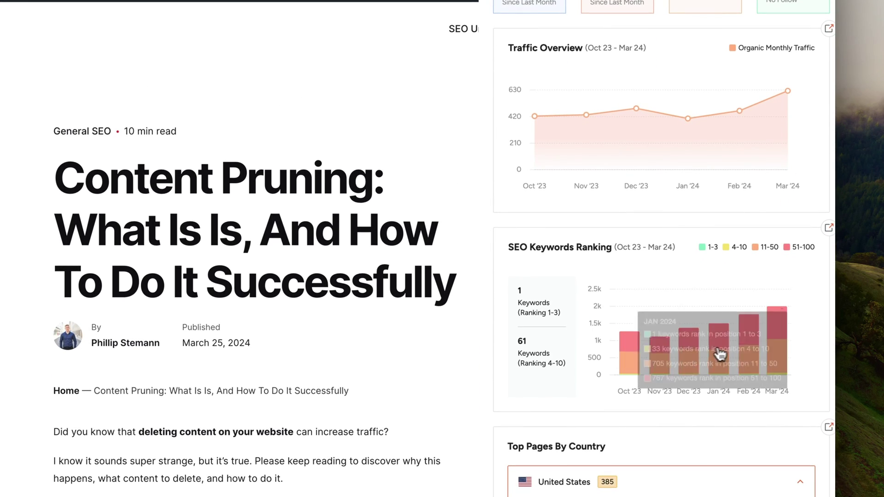
scroll(719, 357, up, 5)
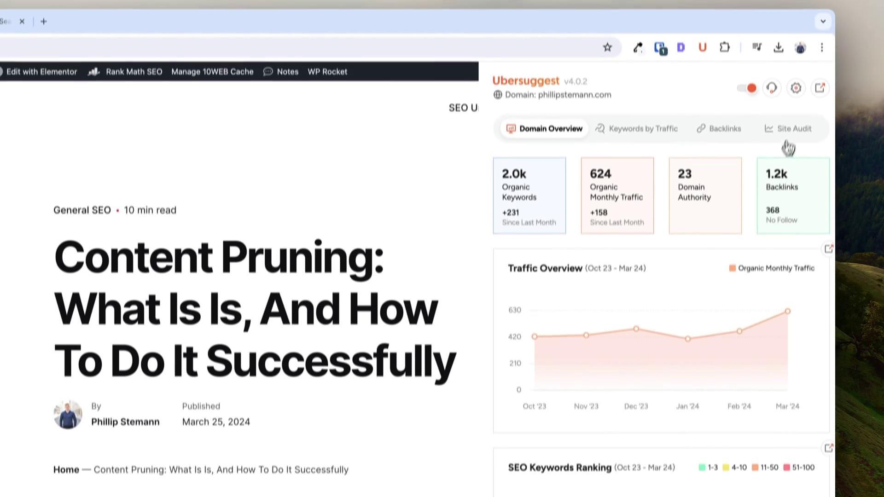
click(787, 149)
scroll(635, 221, down, 6)
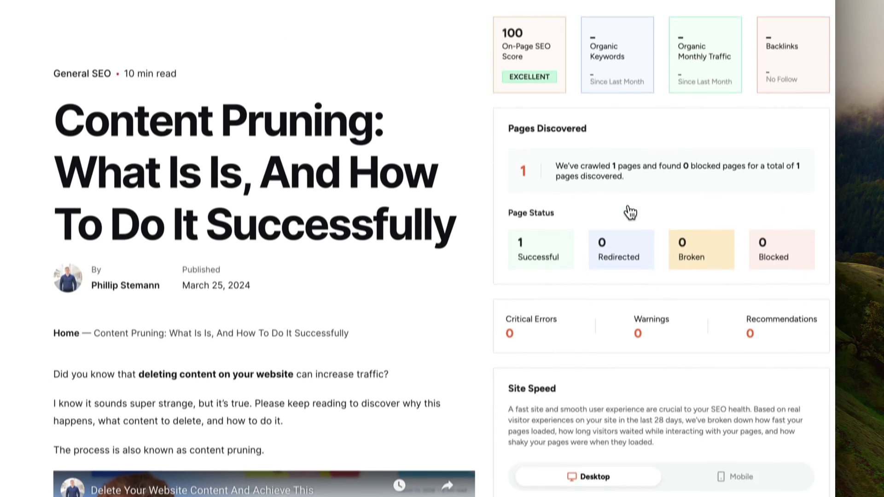
scroll(646, 247, down, 3)
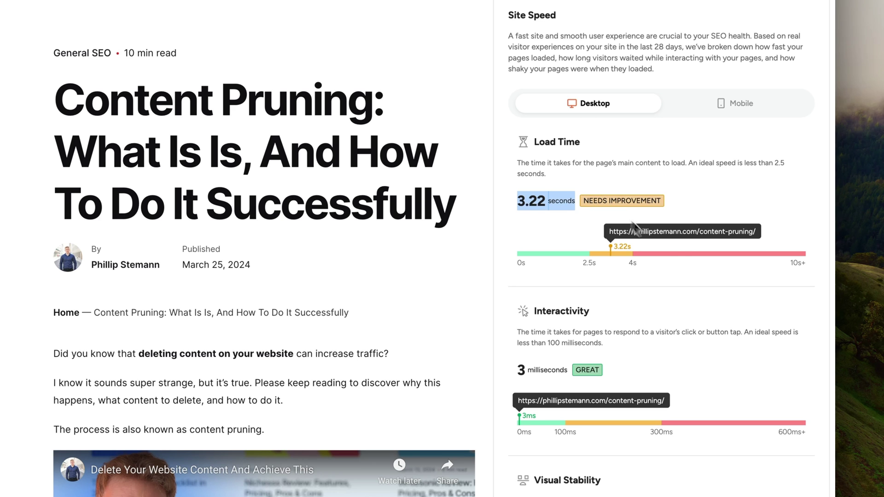
scroll(686, 234, down, 2)
scroll(576, 239, down, 6)
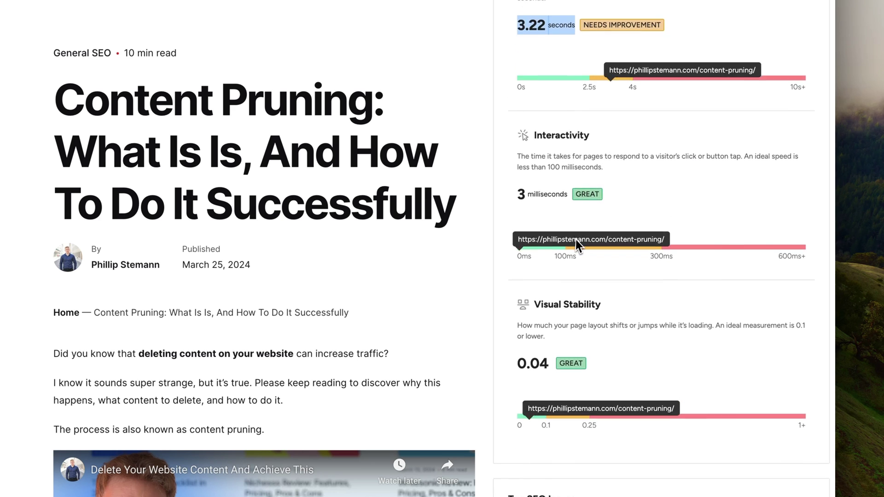
scroll(581, 329, up, 8)
scroll(580, 330, up, 6)
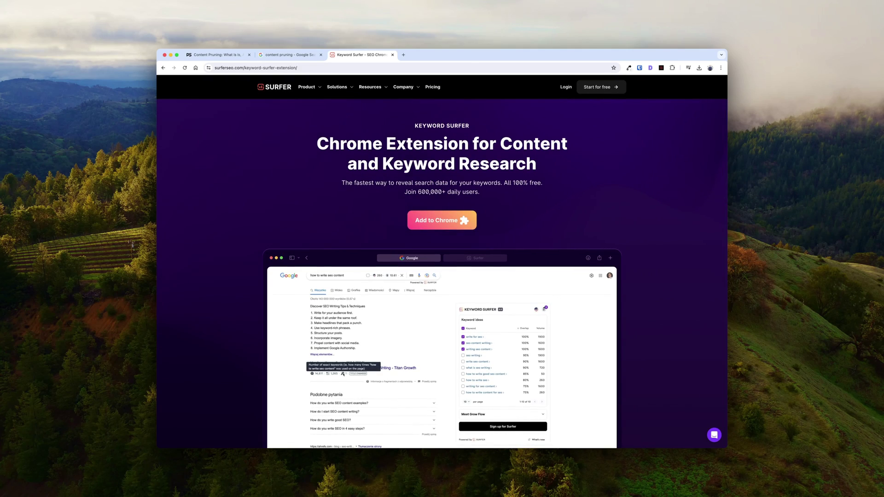
Review Keyword Surfer's keyword ideas table for the 'content pruning' search
scroll(442, 274, down, 6)
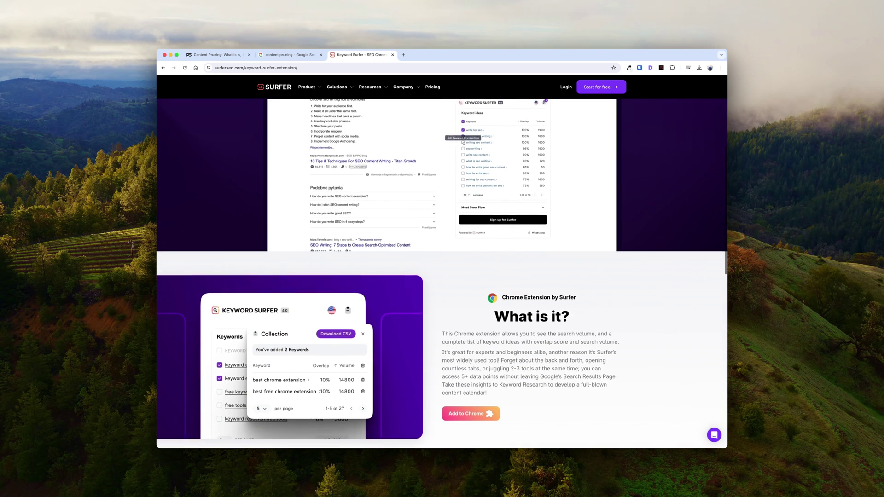
scroll(442, 273, down, 10)
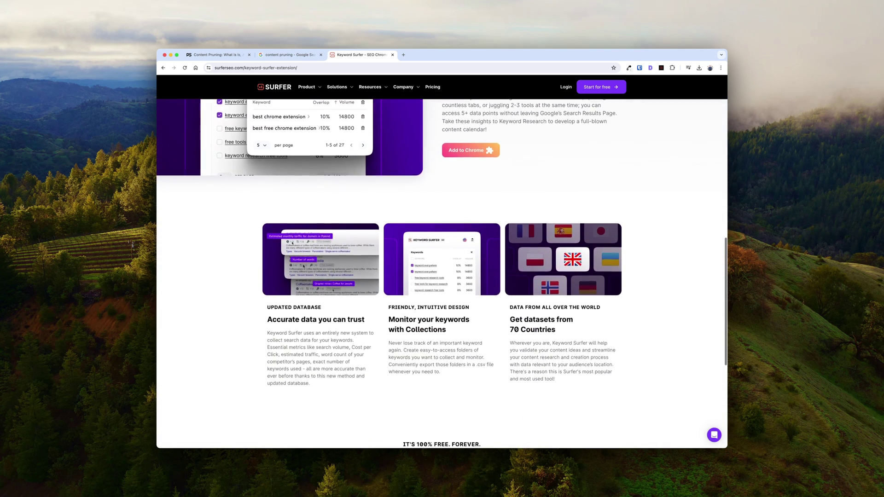
scroll(442, 273, down, 3)
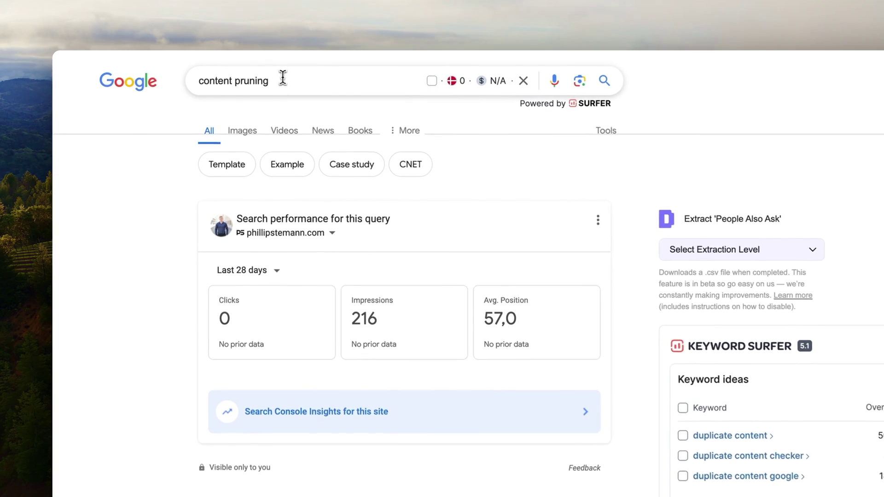
drag(254, 66, 207, 67)
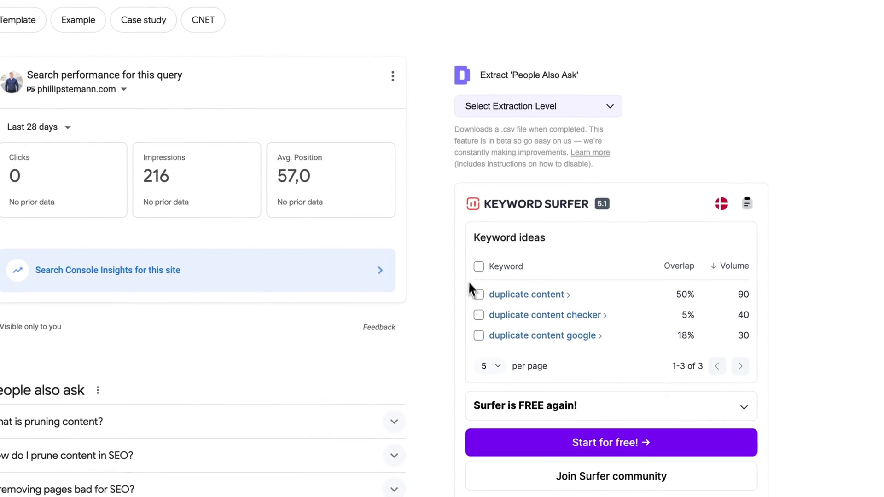
drag(591, 351, 699, 420)
click(833, 325)
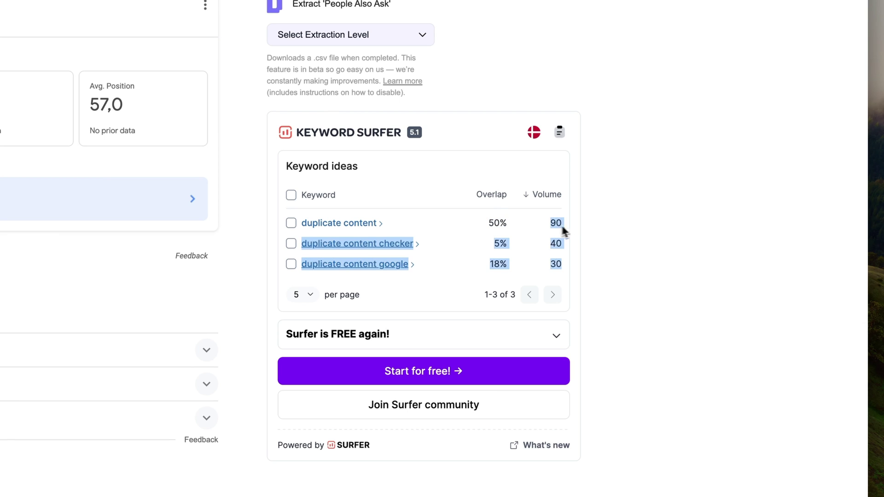
click(625, 285)
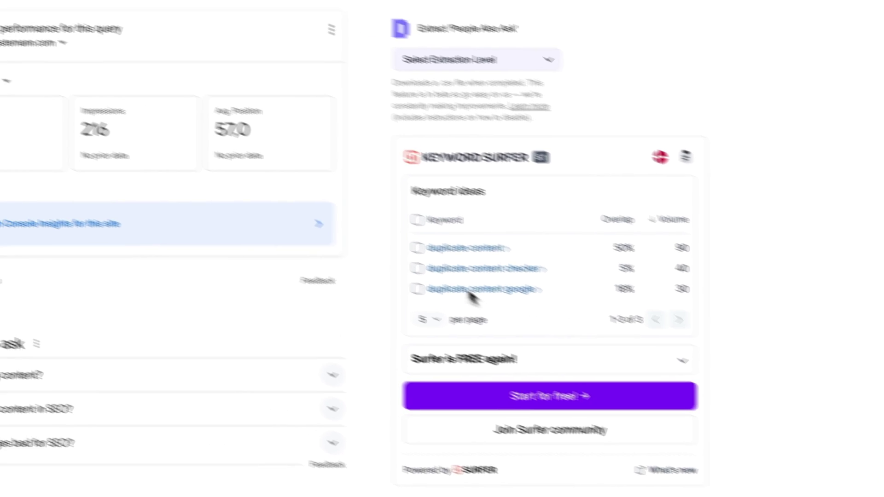
Search the suggested keyword 'duplicate content' and filter data countries by 'unit'
click(450, 249)
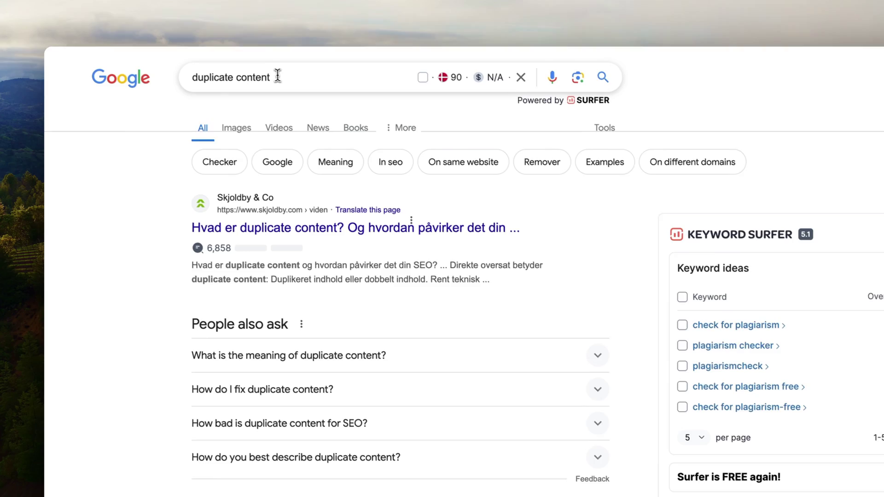
drag(224, 43, 120, 46)
click(91, 162)
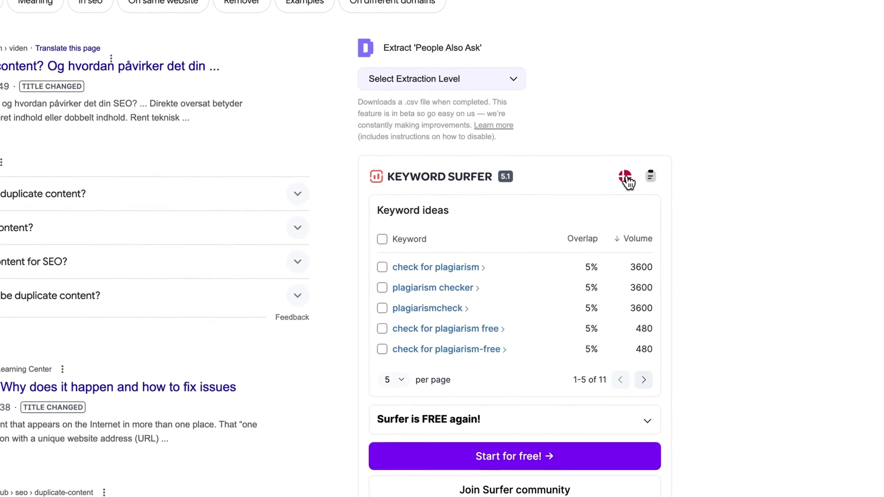
click(626, 177)
text(unit)
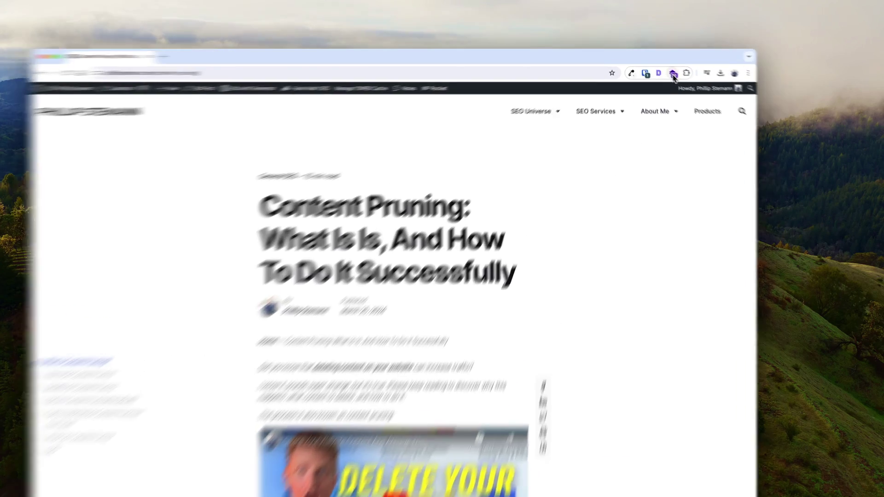
Review the Content Pruning article's technologies in Wappalyzer's Technologies list
click(662, 69)
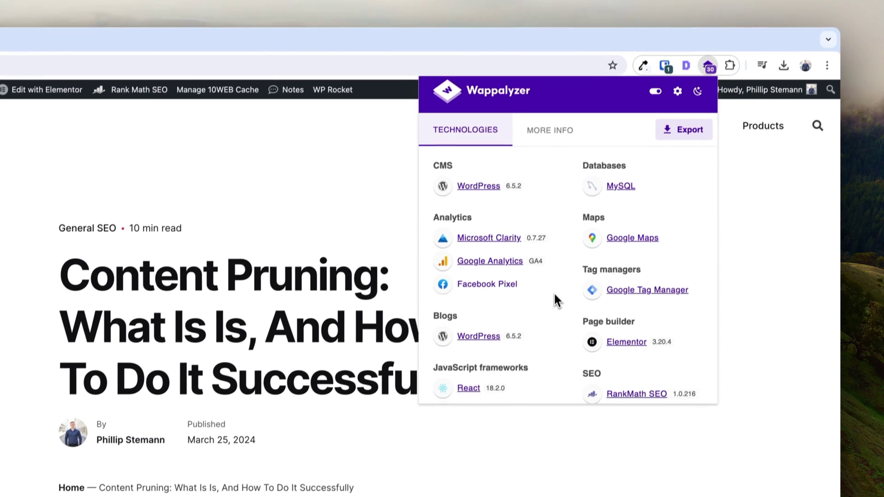
scroll(550, 325, down, 5)
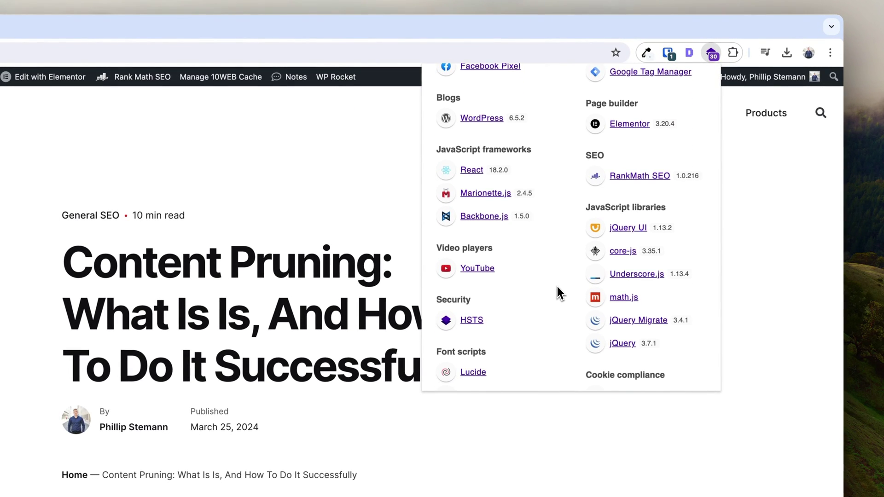
scroll(557, 292, down, 5)
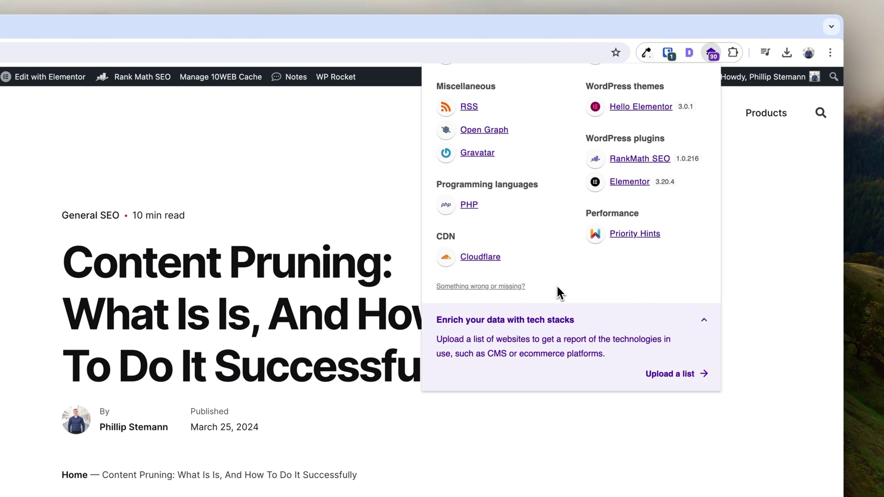
scroll(557, 287, up, 10)
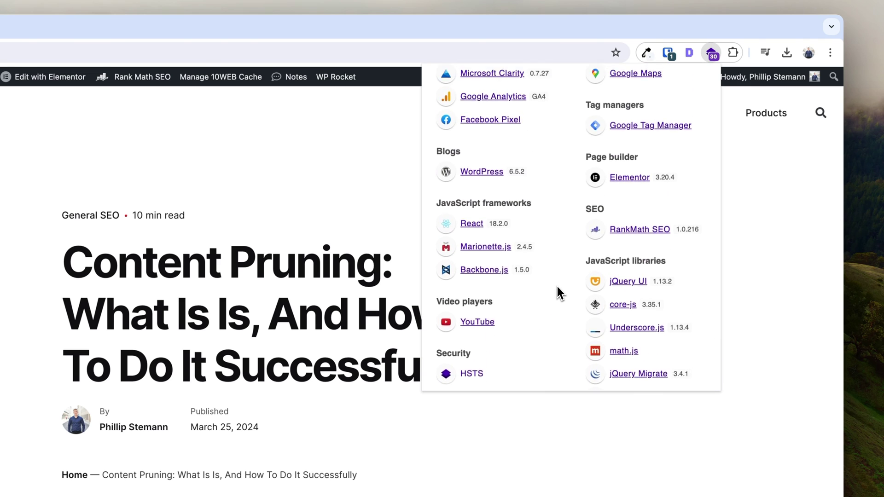
scroll(557, 290, up, 3)
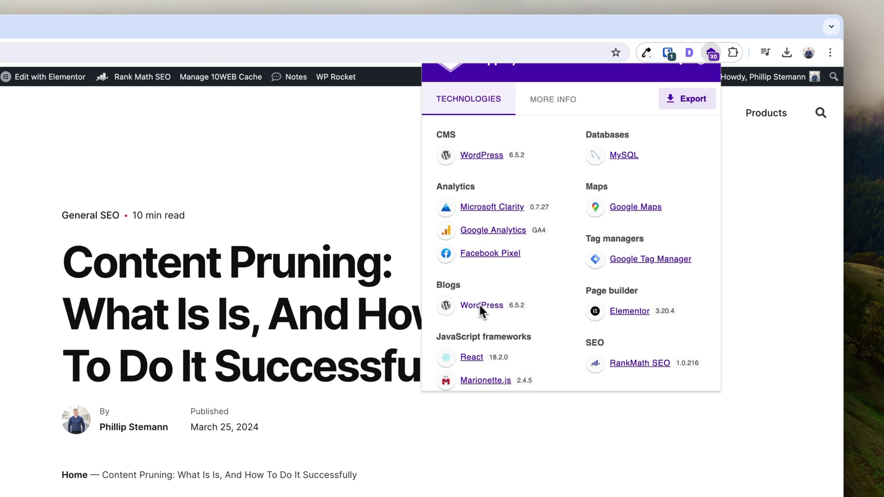
scroll(481, 312, down, 3)
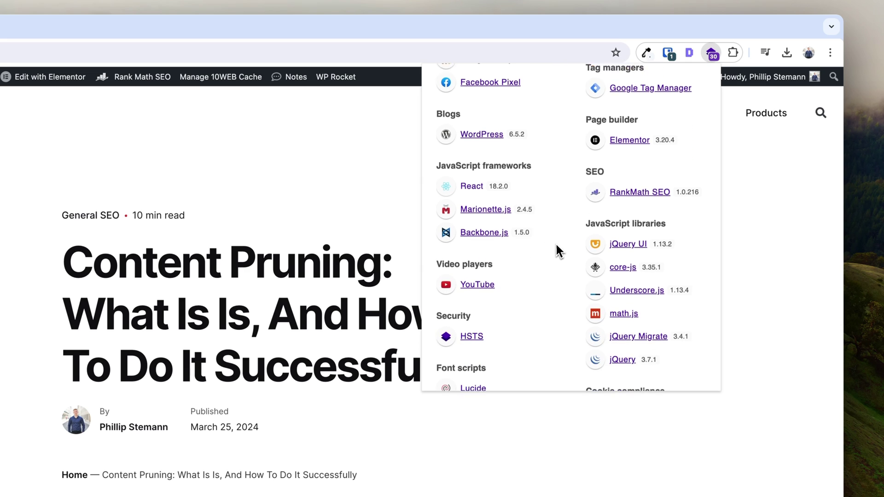
scroll(556, 245, down, 3)
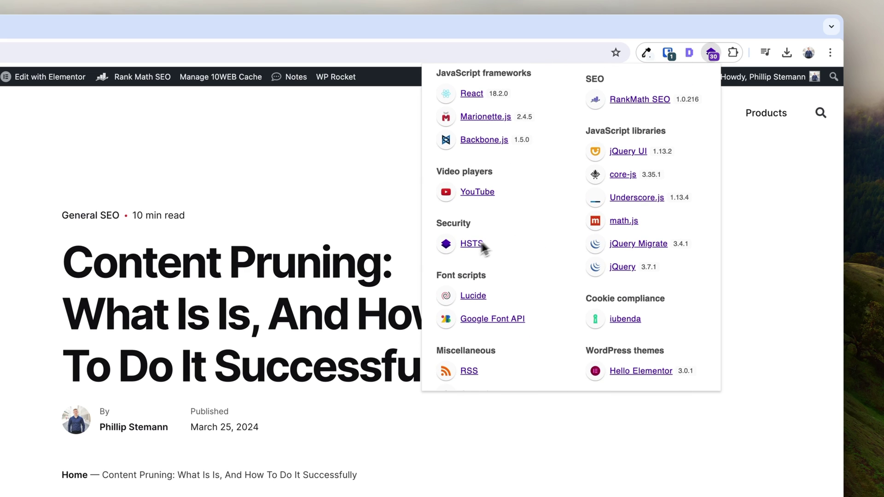
scroll(529, 303, down, 1)
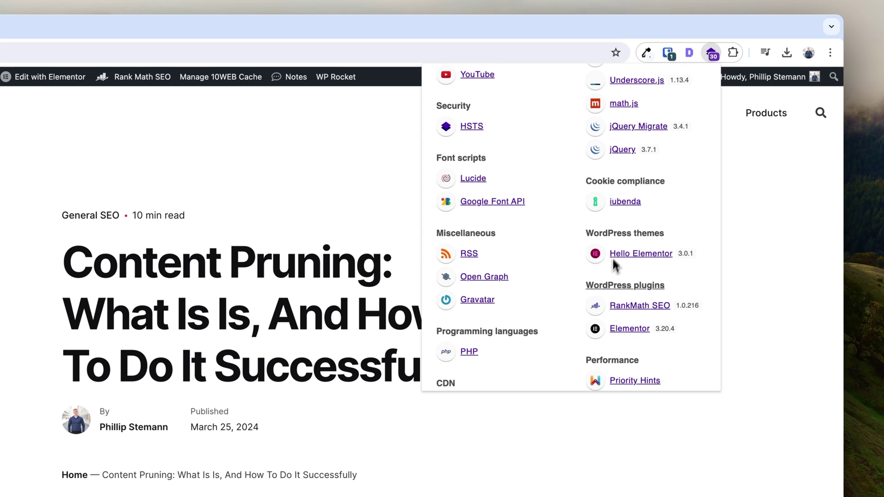
scroll(592, 363, down, 3)
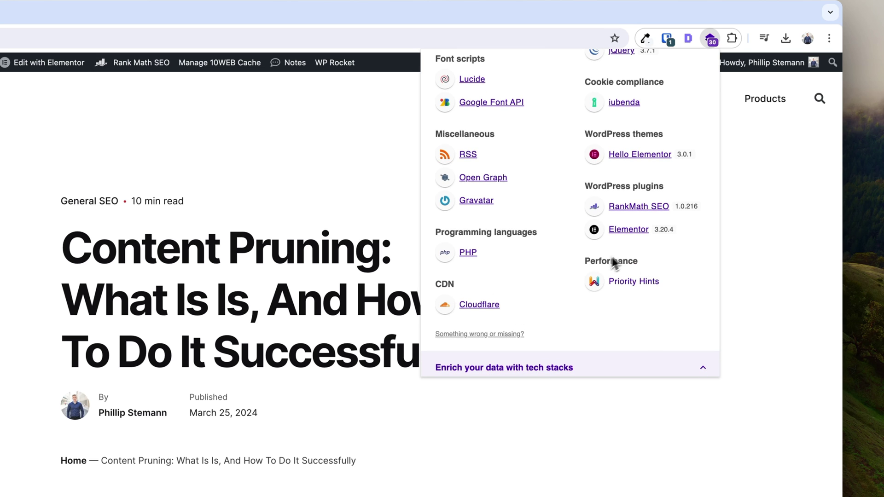
scroll(555, 267, up, 5)
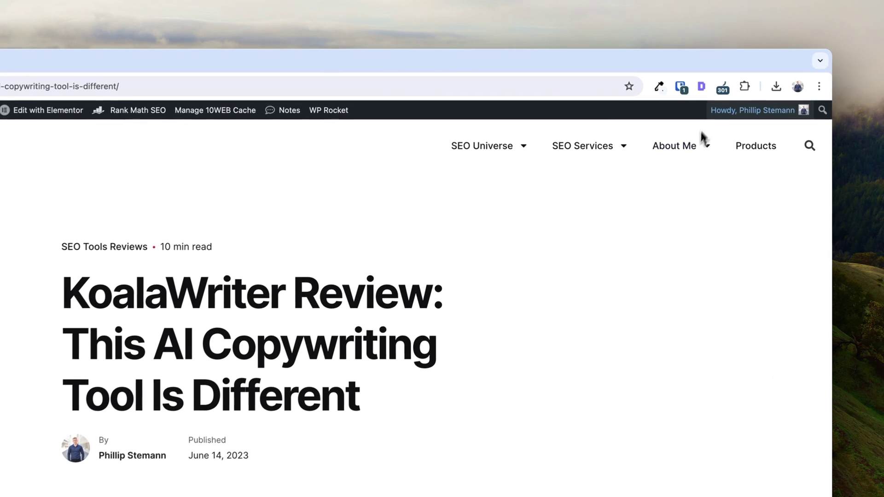
Show the redirect chain in Redirect Path and read the 301 step's response headers
click(672, 68)
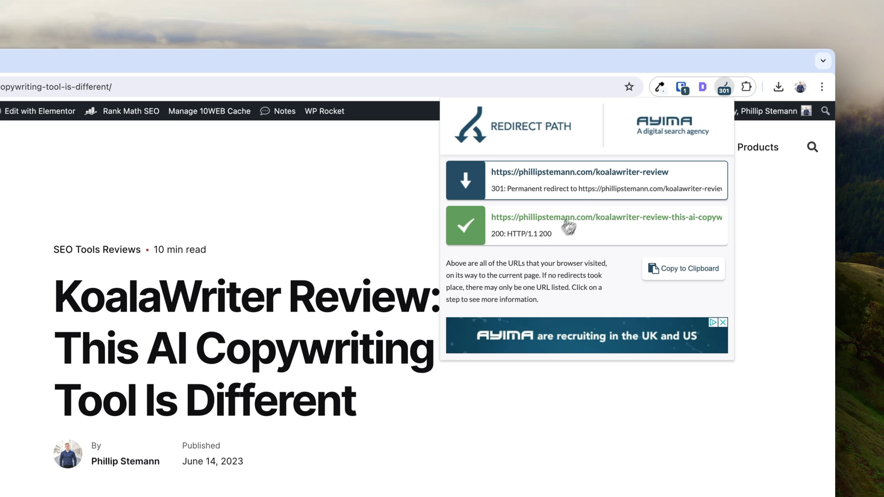
click(595, 184)
scroll(587, 263, down, 1)
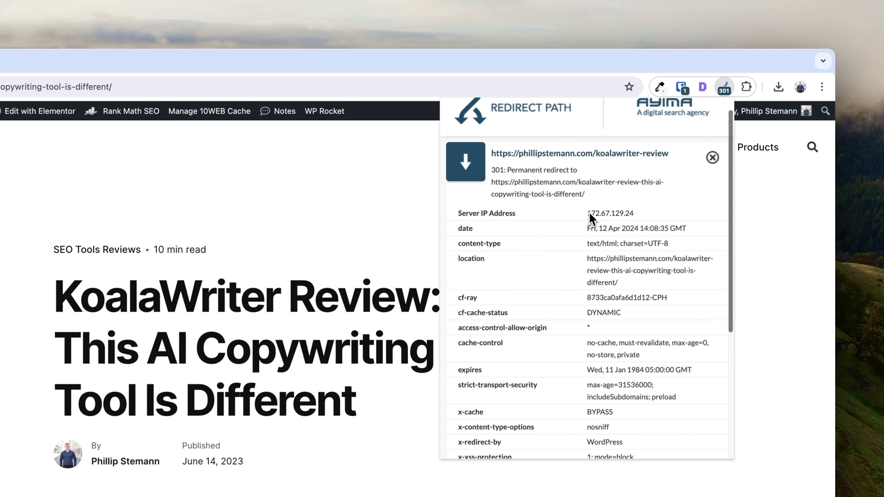
drag(585, 216, 623, 345)
click(585, 295)
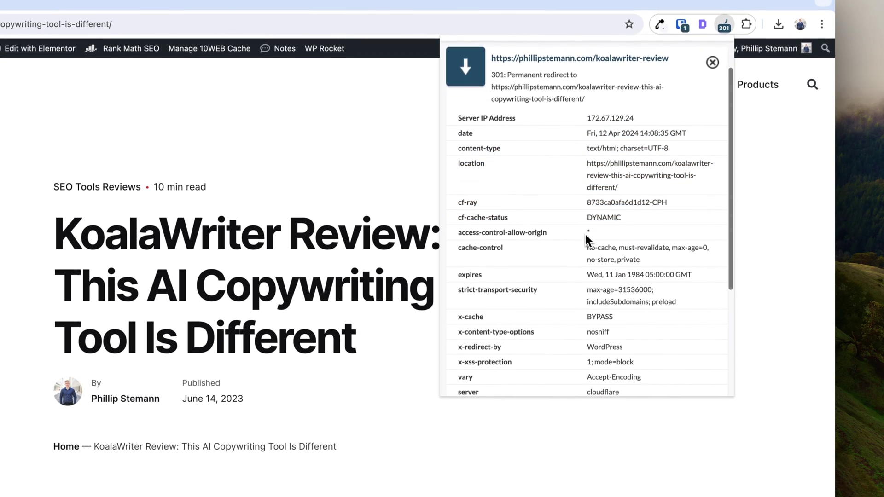
scroll(582, 296, down, 3)
scroll(581, 230, down, 2)
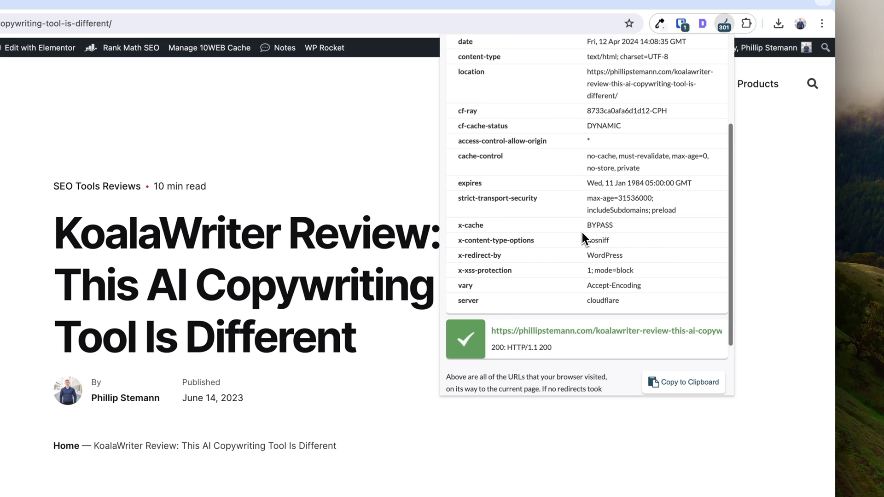
Compare the final 200 page's response headers with the 301 redirect's headers
click(569, 341)
scroll(525, 222, down, 5)
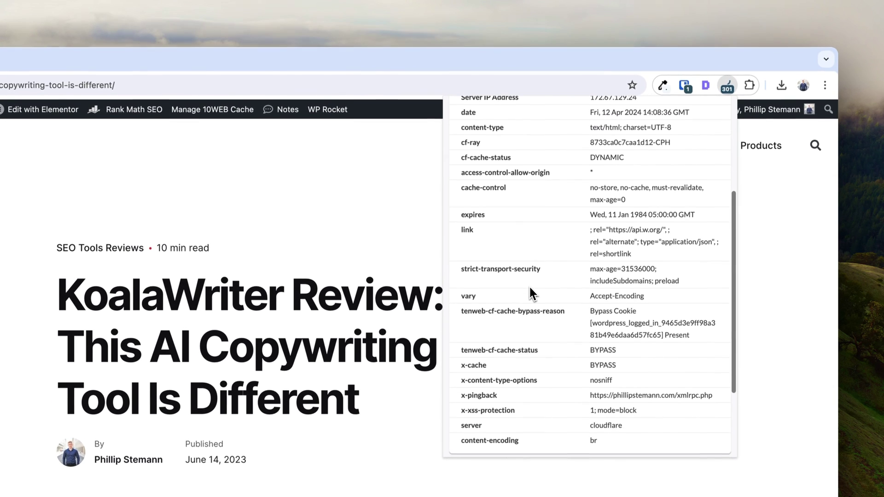
scroll(526, 223, up, 10)
click(522, 184)
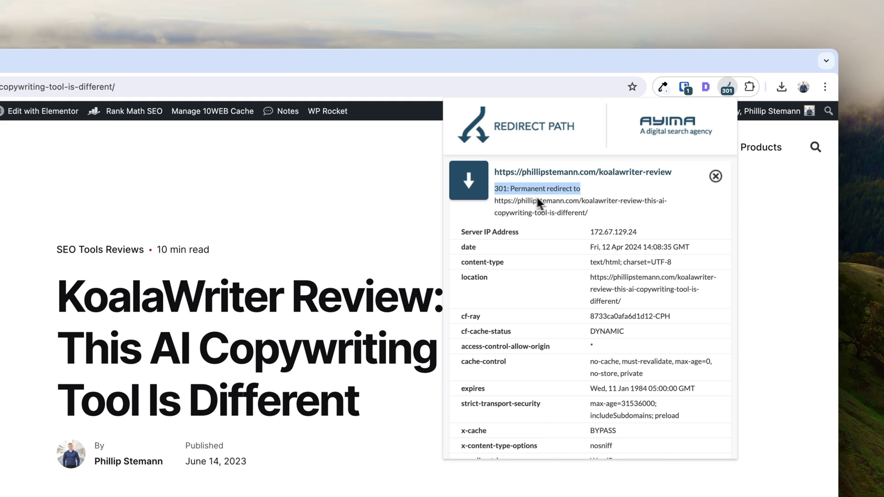
click(600, 212)
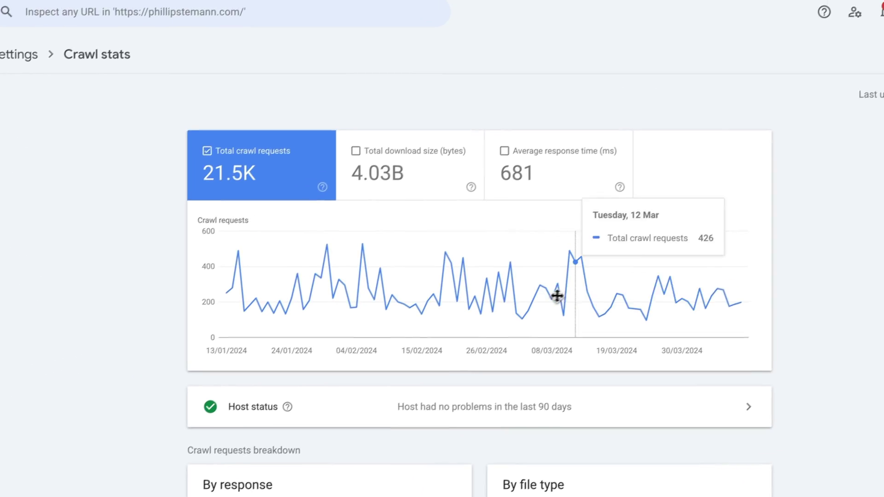
Plot Total download size on the crawl chart and scroll to the breakdown cards
click(424, 198)
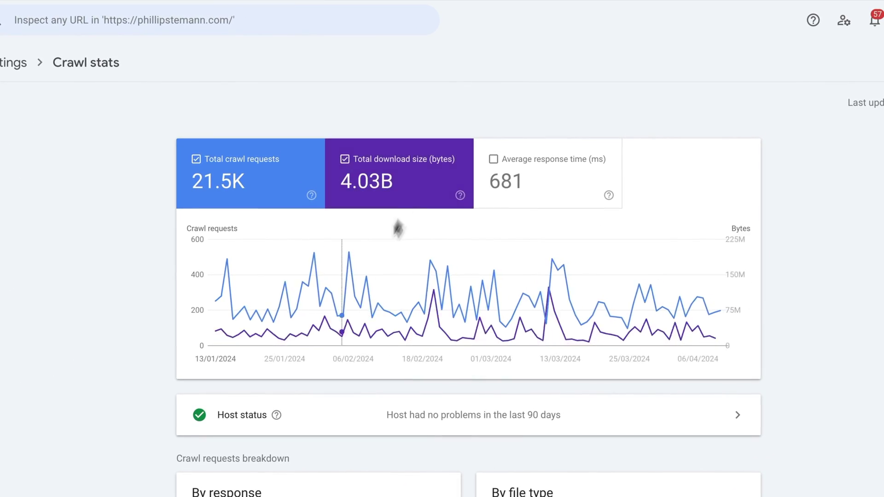
scroll(436, 180, down, 3)
scroll(364, 313, down, 1)
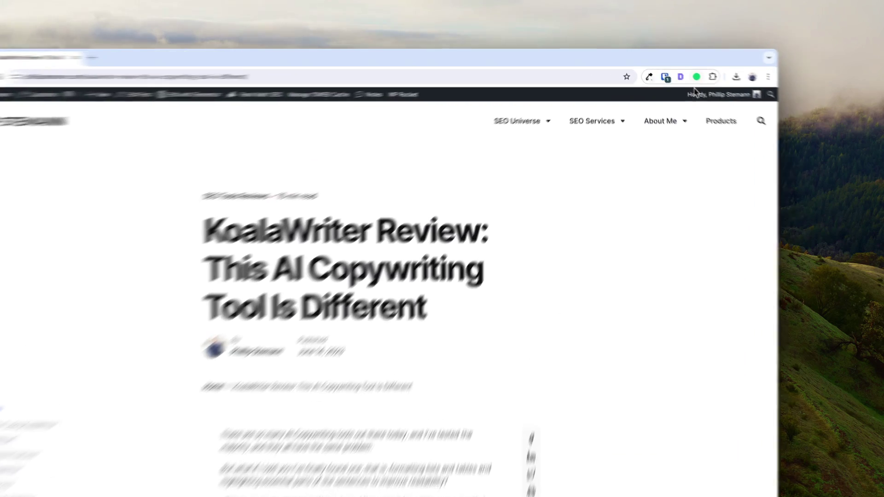
Read the KoalaWriter article's Web Vitals metrics and their explanations, then close the panel
click(672, 68)
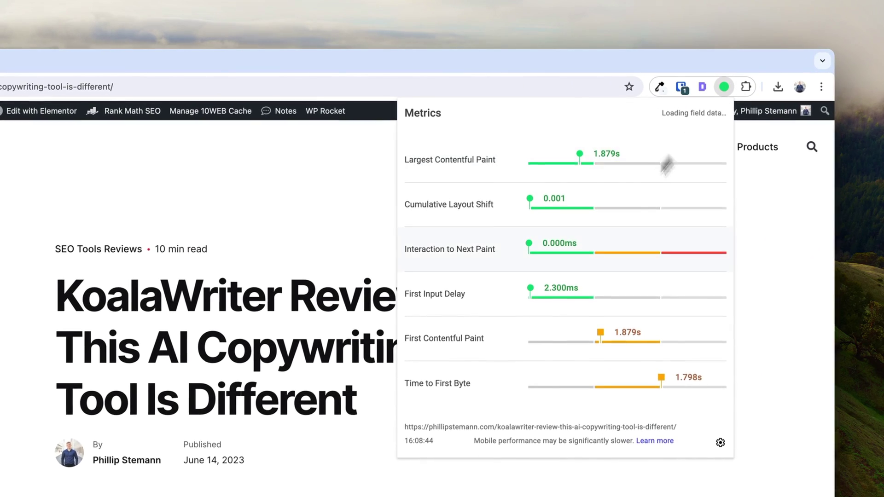
mouse_move(600, 169)
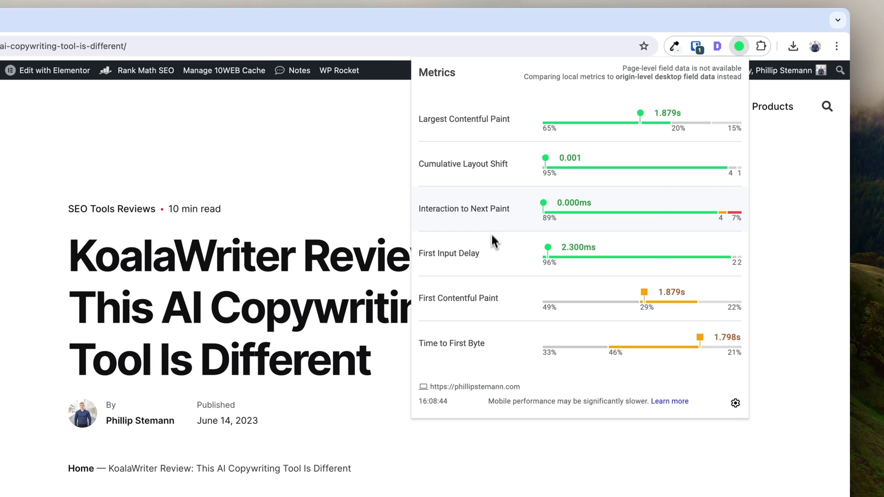
mouse_move(491, 218)
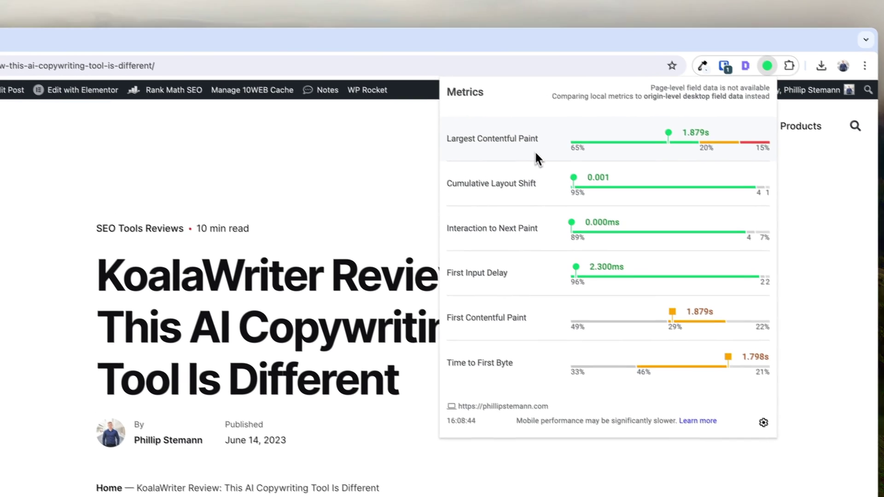
mouse_move(481, 138)
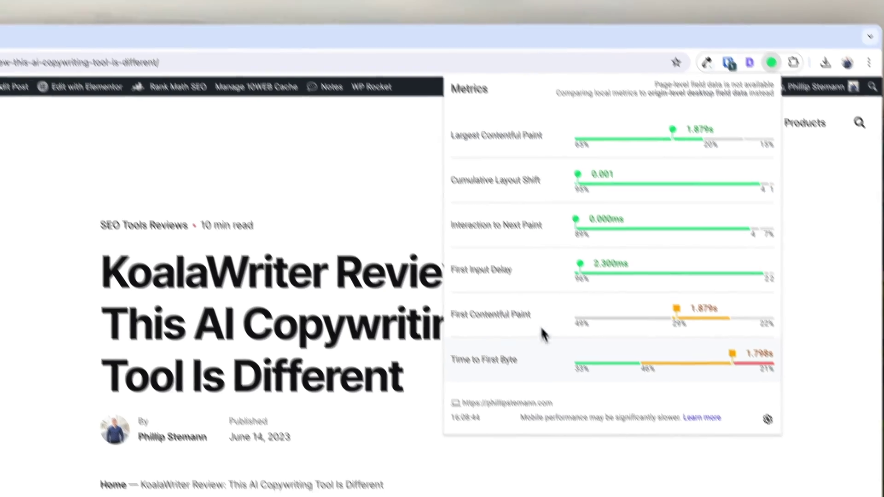
mouse_move(681, 375)
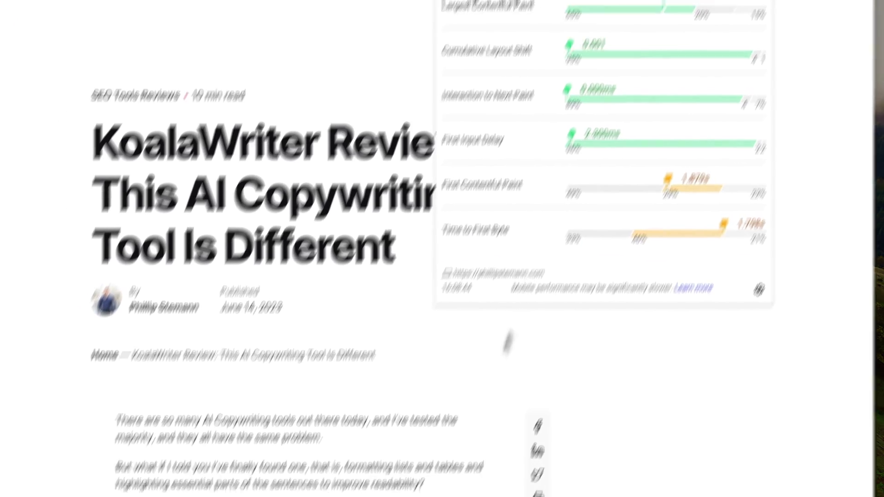
click(425, 494)
Show the Web Vitals metrics for the website review service page
scroll(419, 247, down, 20)
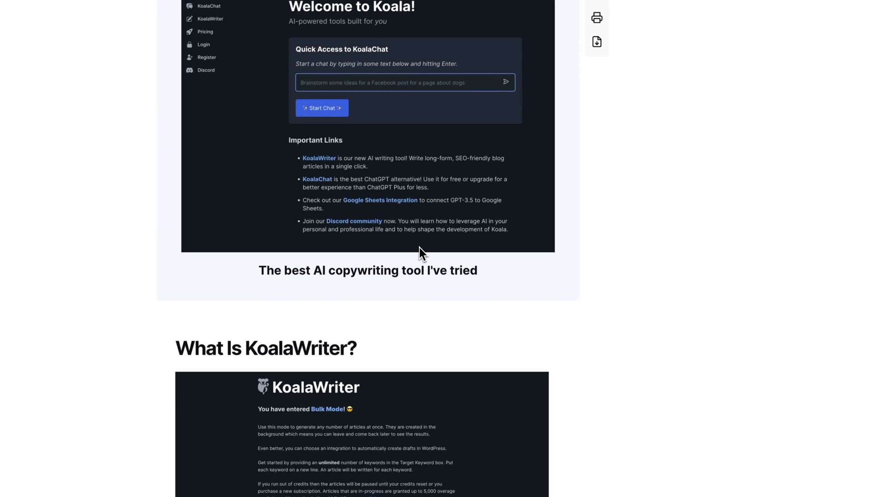
scroll(418, 248, up, 5)
mouse_move(622, 67)
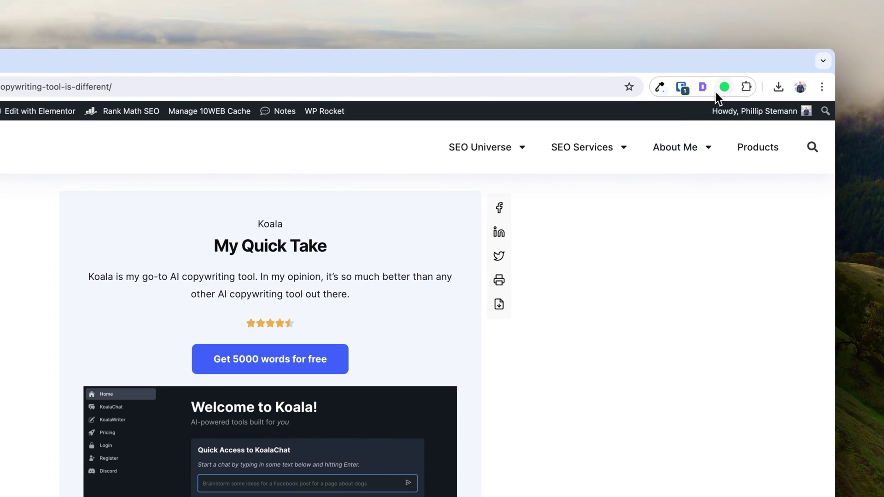
click(723, 87)
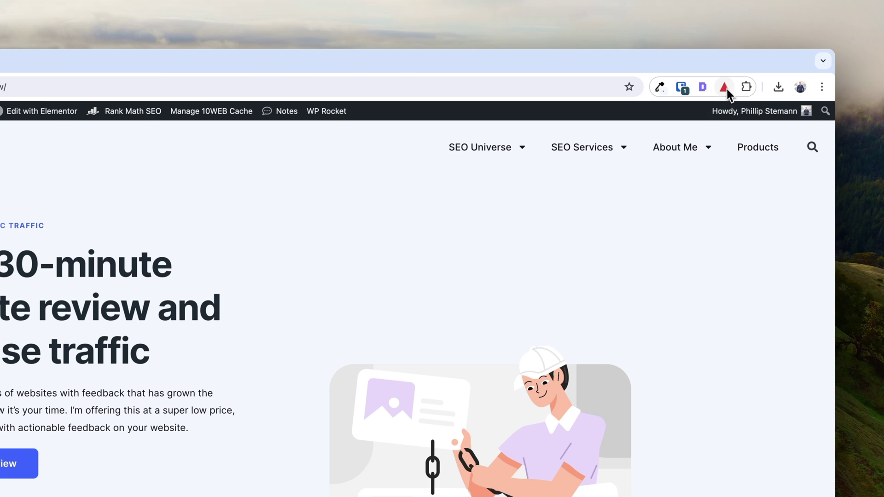
click(724, 87)
mouse_move(687, 388)
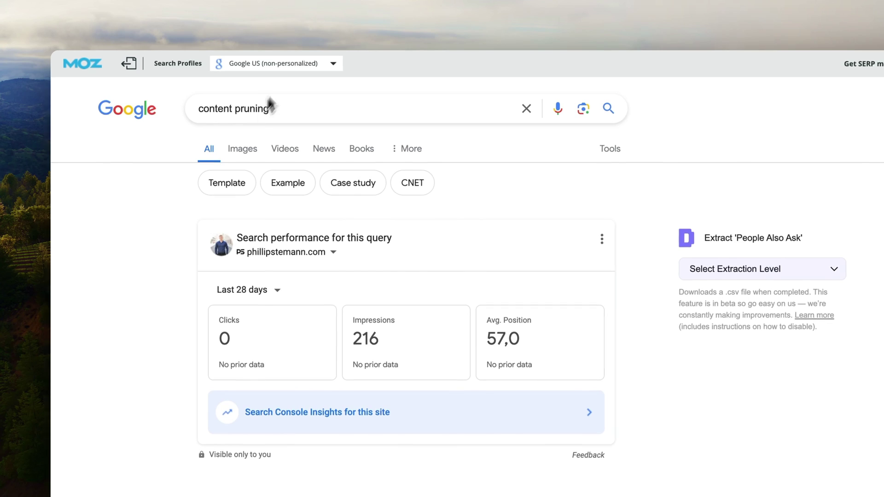
Edit MozBar's Google US search profile to country Canada, renamed Google CA
click(261, 59)
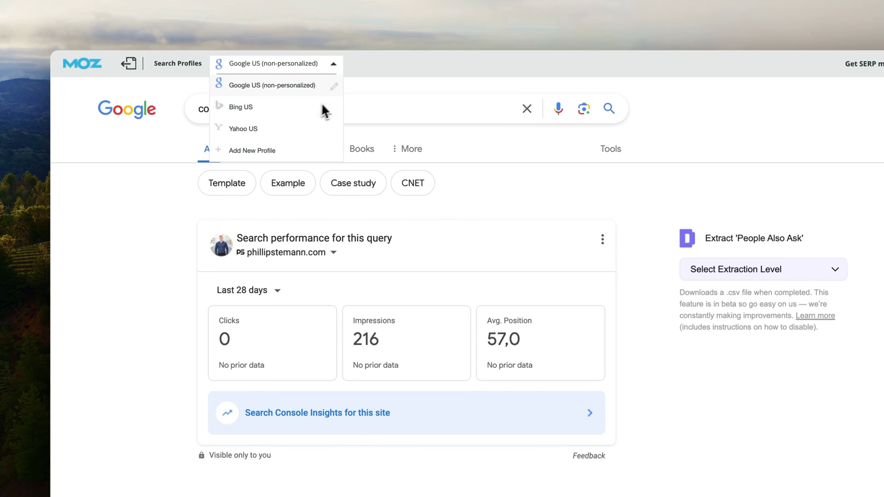
click(336, 88)
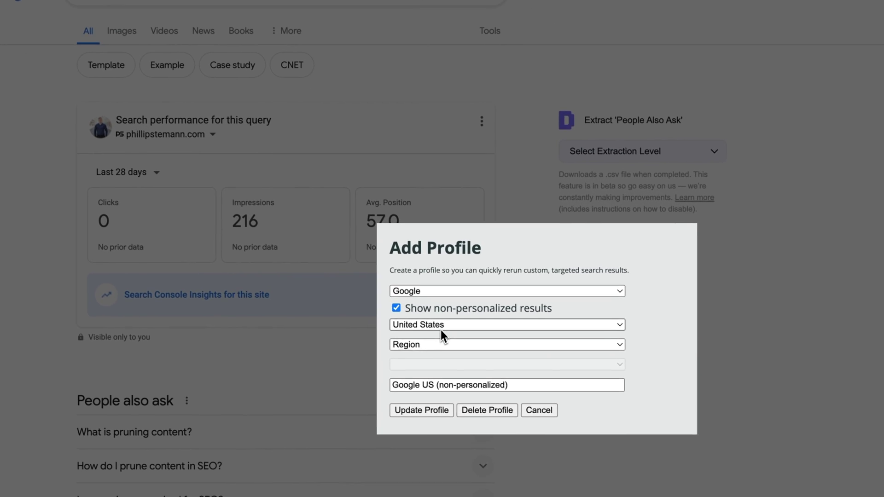
click(439, 322)
click(440, 363)
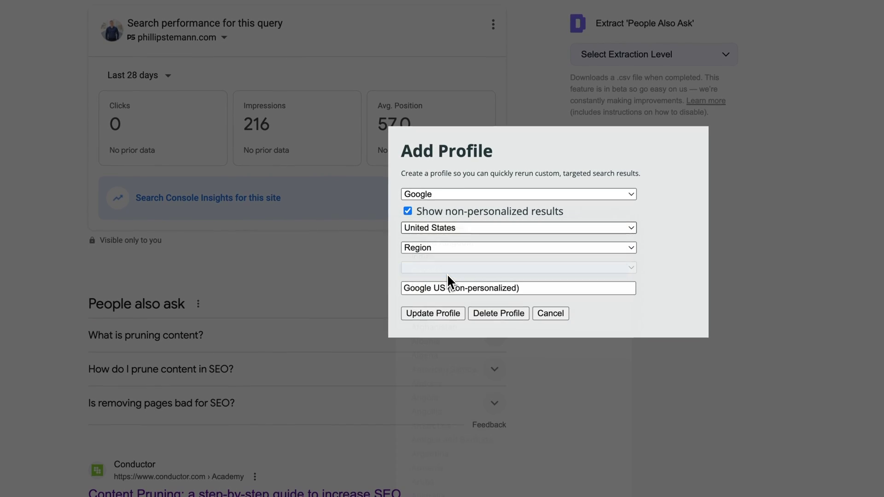
click(450, 289)
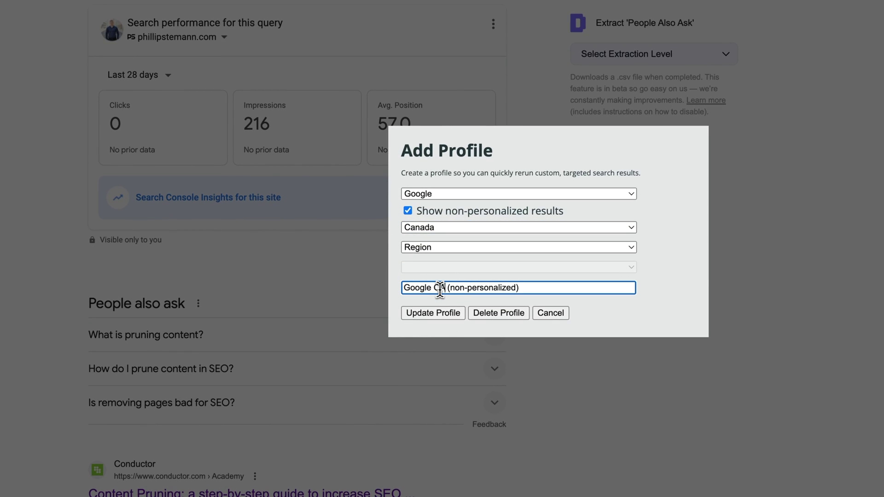
click(437, 316)
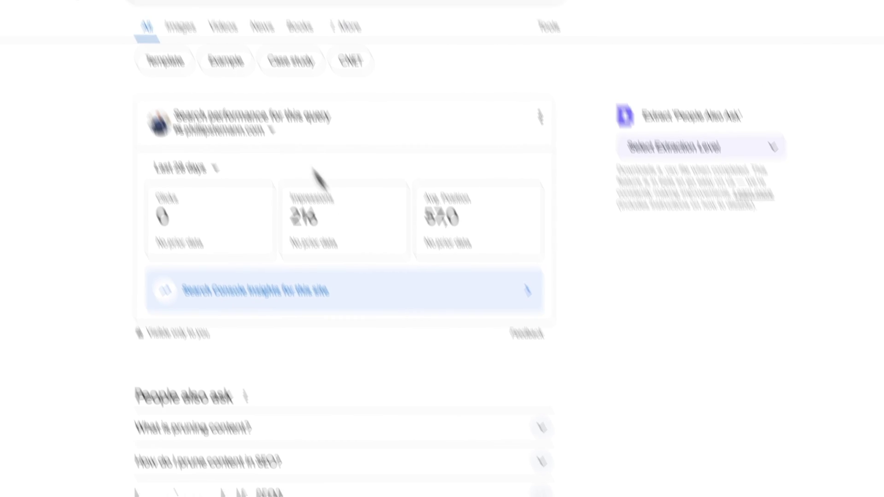
Rerun the content pruning search with the Google CA profile, accepting all cookies
click(269, 62)
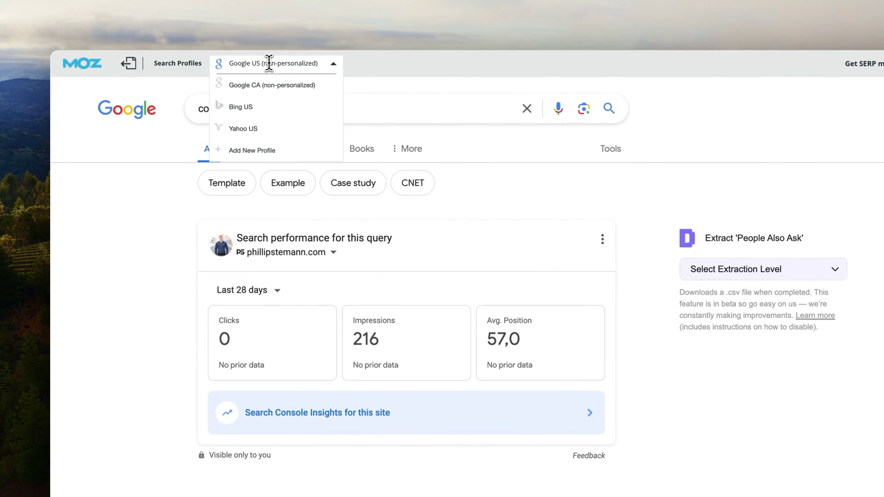
click(252, 85)
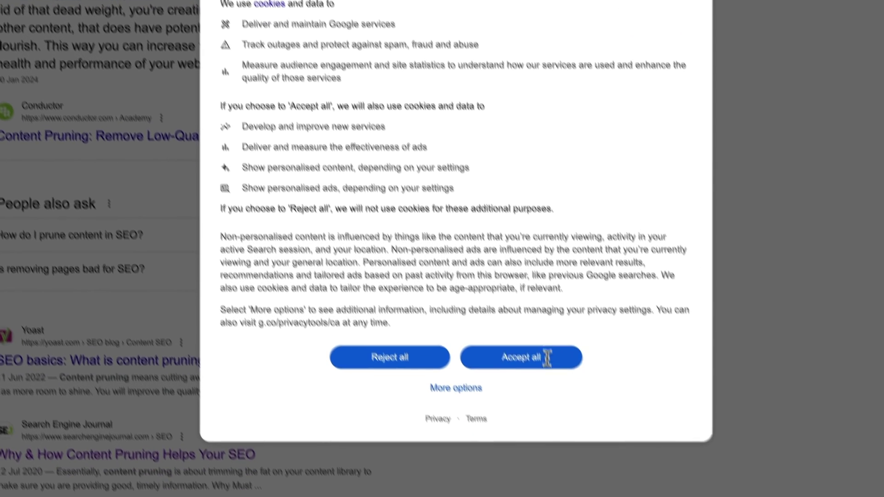
click(545, 358)
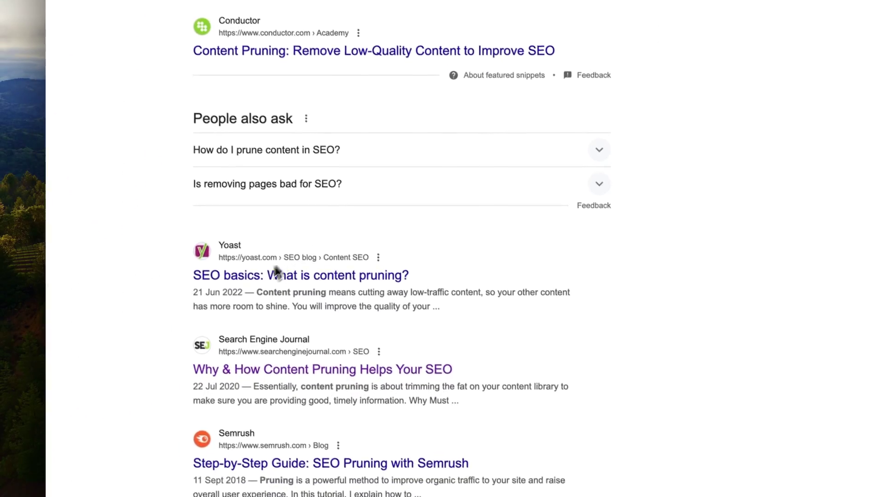
scroll(276, 272, down, 5)
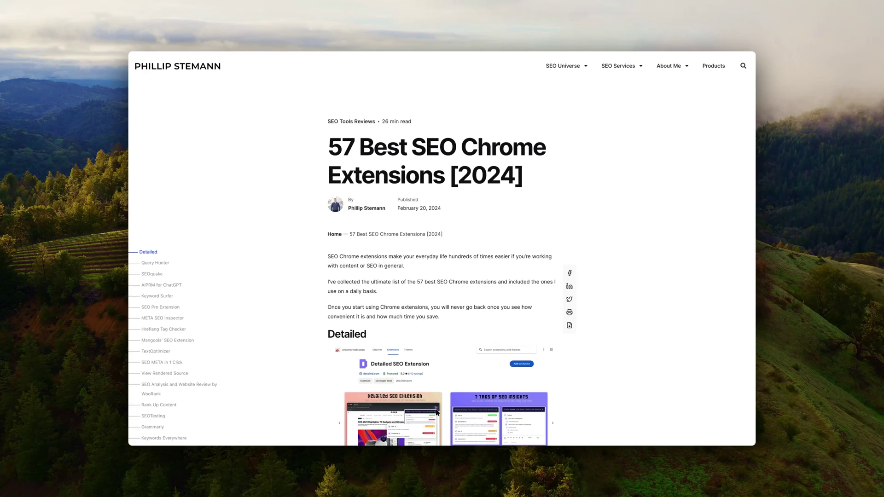
Scroll the article past Detailed, Query Hunter and AIPRM to the Keyword Surfer section
scroll(436, 152, down, 10)
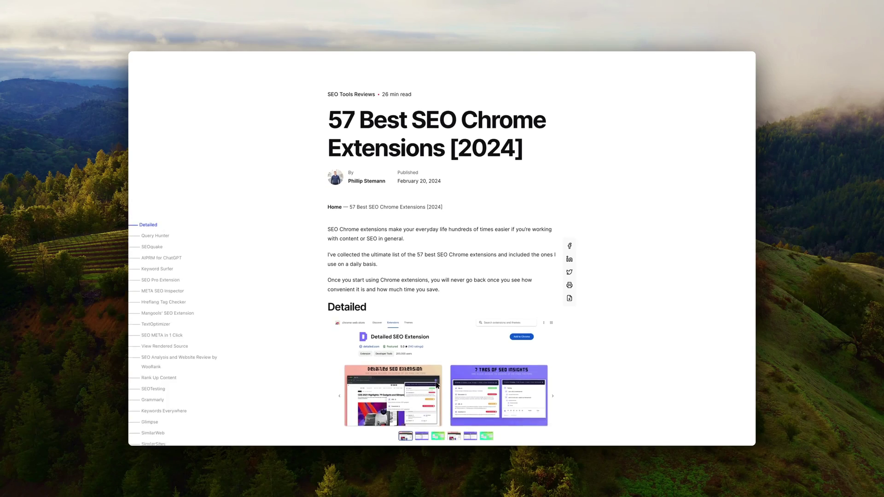
scroll(436, 152, down, 15)
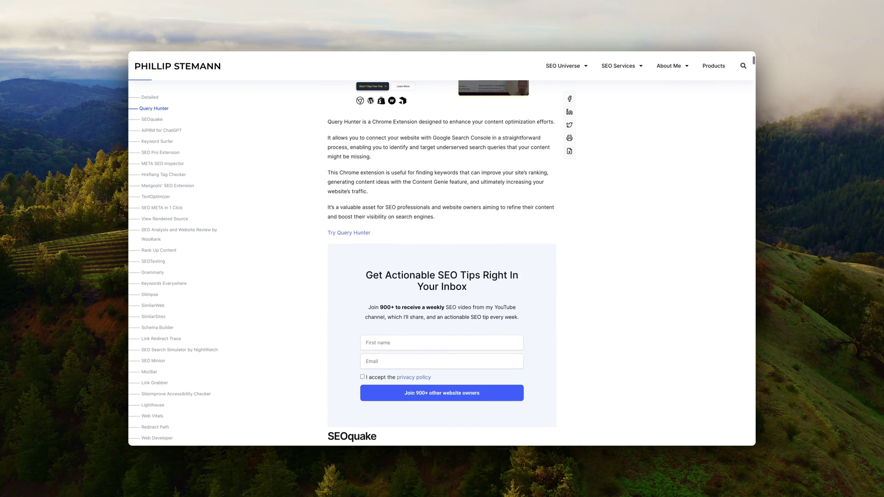
scroll(442, 262, down, 12)
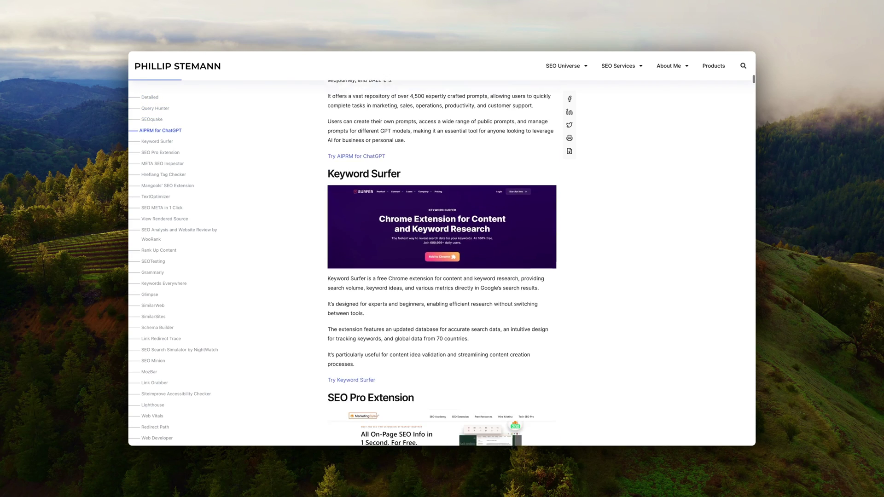